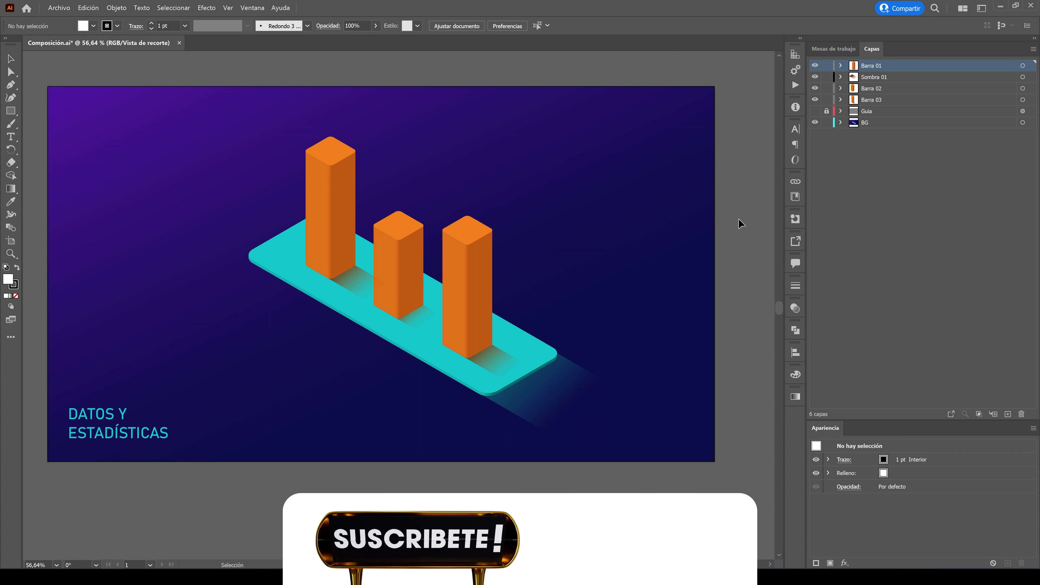
Step: Toggle the visibility of the Barra 01, Sombra 01, Barra 02 and Barra 03 layers to check what each contains
{"action": "left_click", "coordinate": [814, 65]}
{"action": "left_click", "coordinate": [815, 65]}
{"action": "left_click", "coordinate": [814, 77]}
{"action": "left_click", "coordinate": [815, 76]}
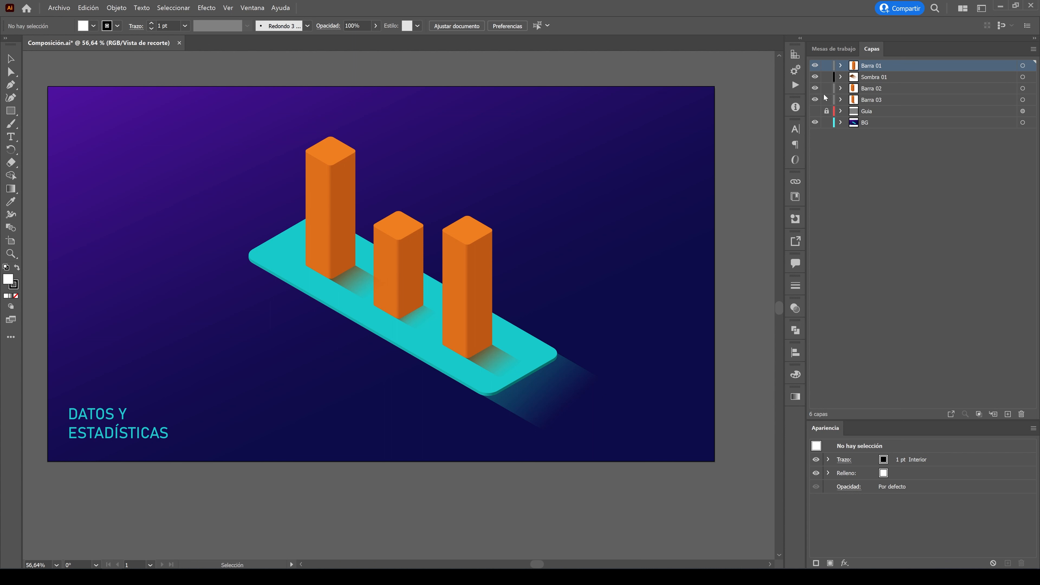
{"action": "left_click_drag", "start_coordinate": [815, 88], "coordinate": [814, 100]}
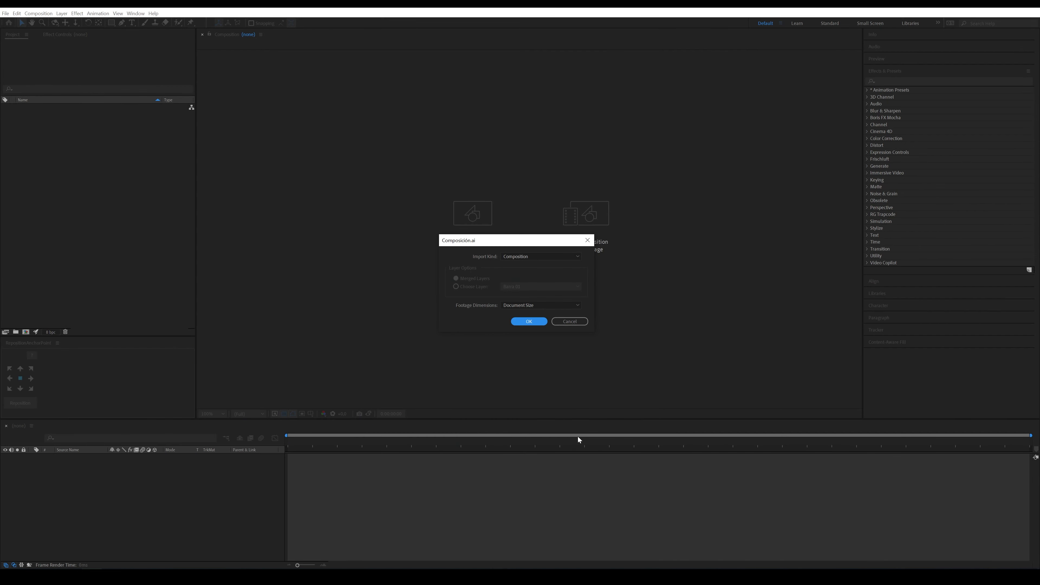
Step: In After Effects, import Composición.ai as a Composition with its footage dimensions at Document Size
{"action": "left_click_drag", "start_coordinate": [475, 245], "coordinate": [264, 172]}
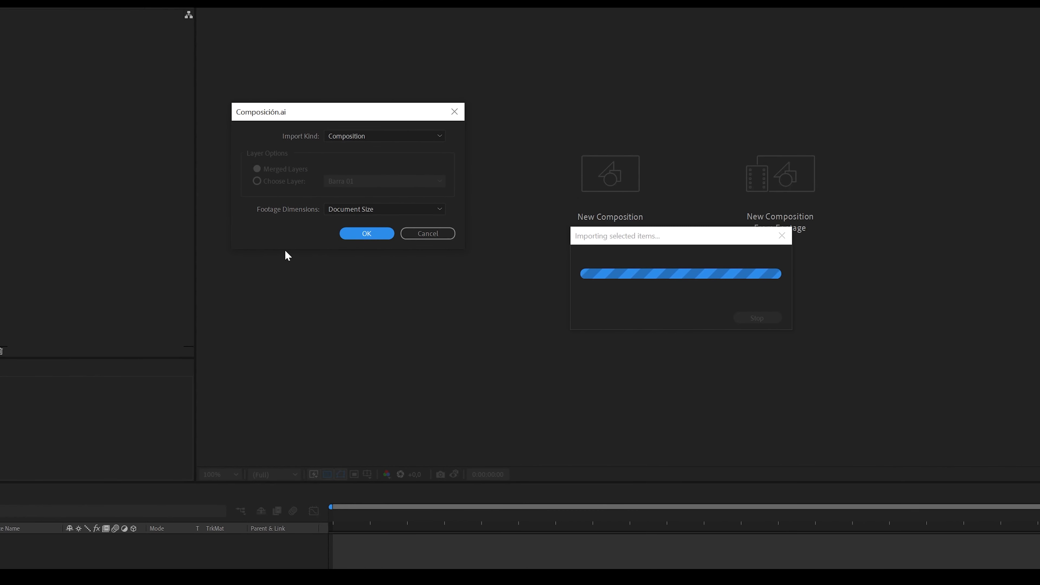
{"action": "left_click", "coordinate": [389, 136]}
{"action": "left_click", "coordinate": [389, 148]}
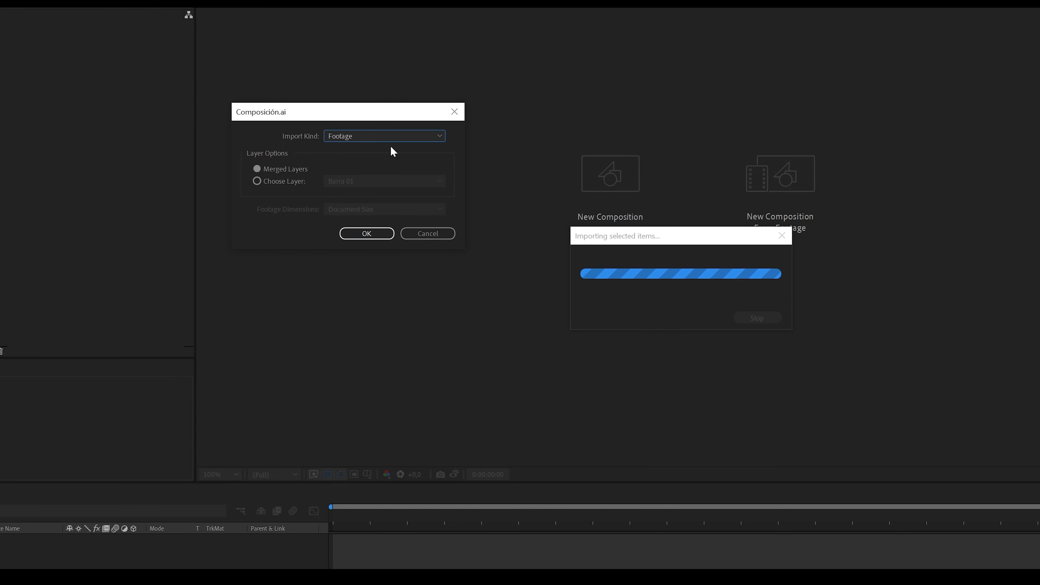
{"action": "left_click", "coordinate": [388, 137]}
{"action": "left_click", "coordinate": [390, 162]}
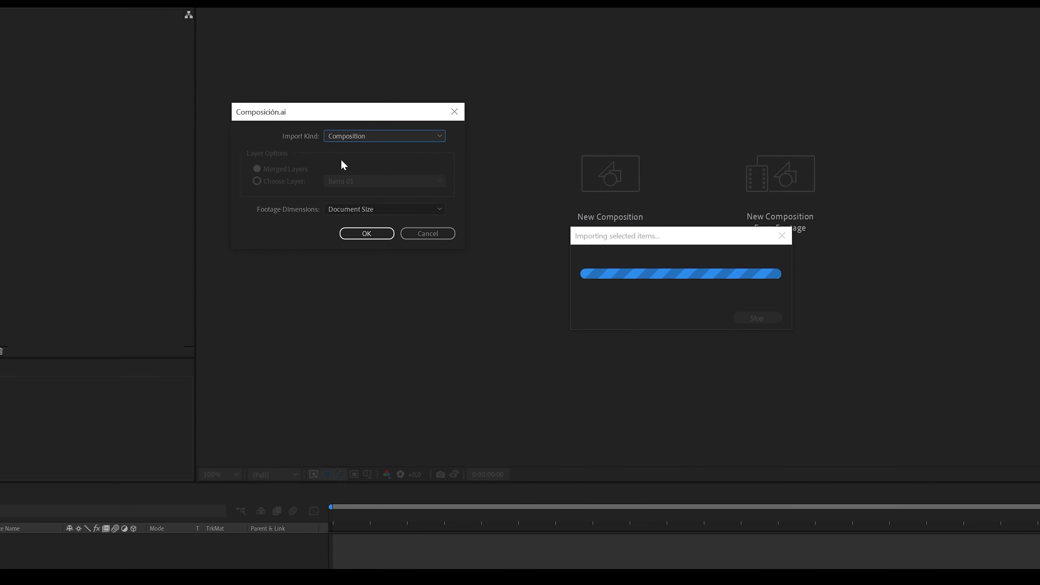
{"action": "left_click", "coordinate": [360, 233]}
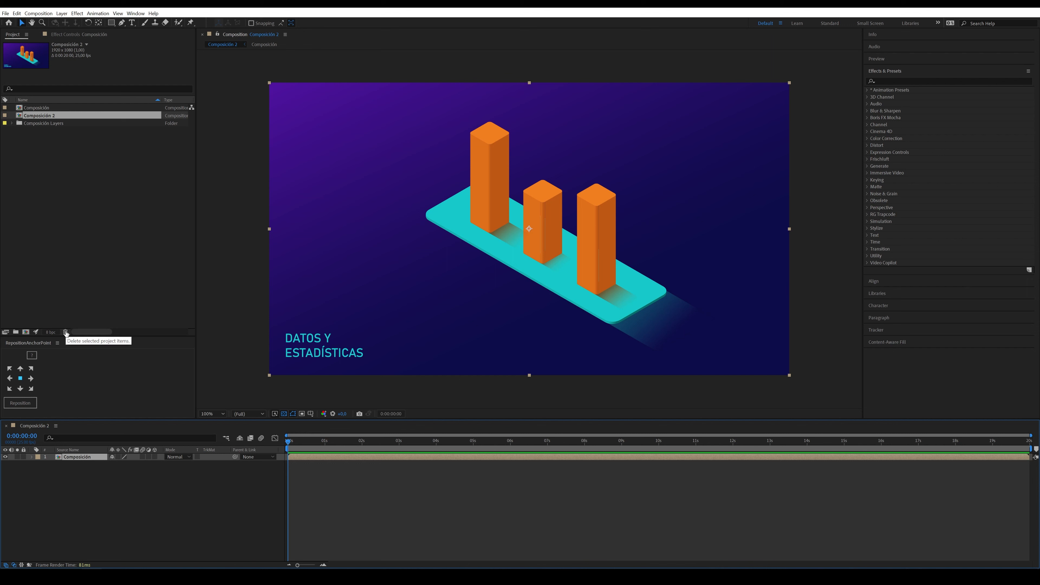
Step: Delete the Composición 2 composition from the project and open the Composición composition
{"action": "left_click", "coordinate": [65, 332]}
{"action": "left_click", "coordinate": [539, 298]}
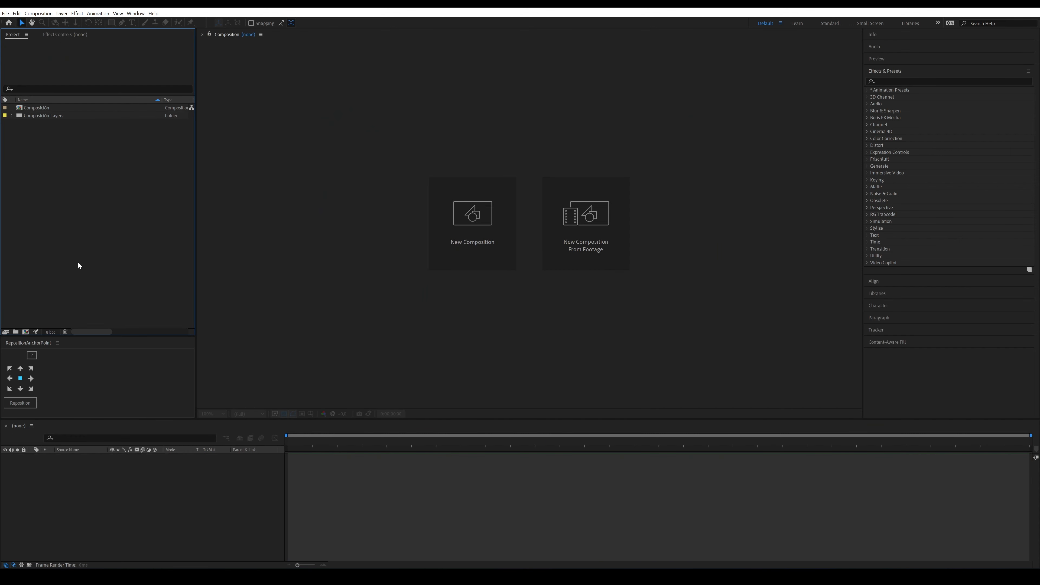
{"action": "left_click", "coordinate": [42, 109]}
{"action": "double_click", "coordinate": [42, 109]}
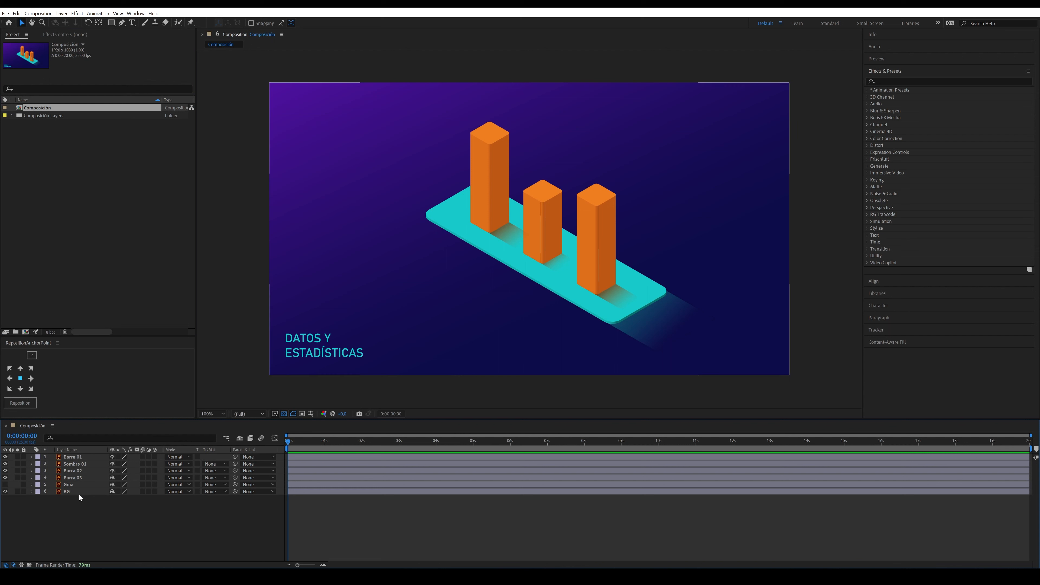
Step: Examine the imported Illustrator layer files inside the Composición Layers folder
{"action": "left_click", "coordinate": [11, 116]}
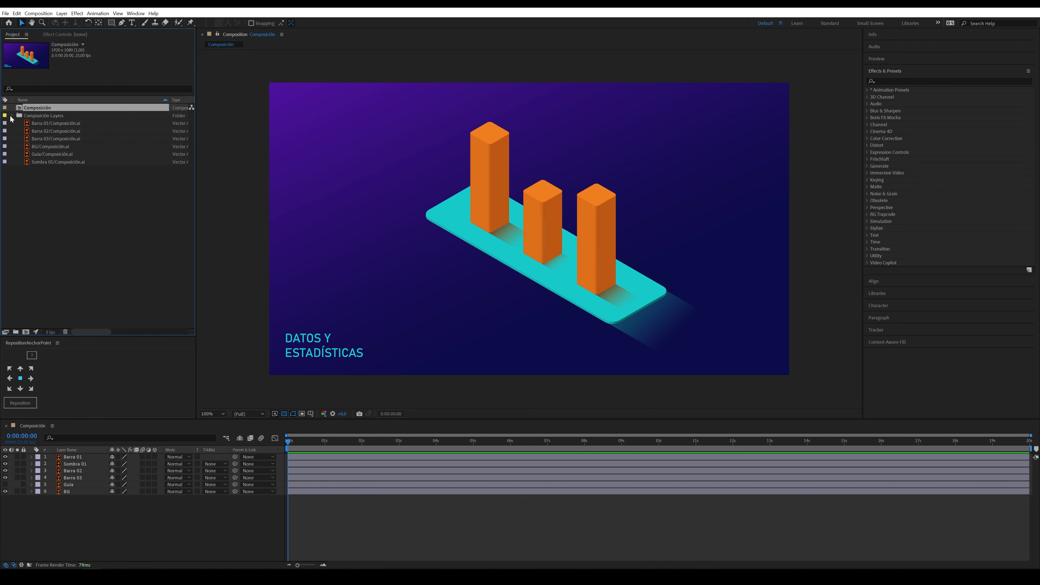
{"action": "left_click", "coordinate": [12, 116]}
{"action": "left_click", "coordinate": [23, 156]}
Step: Delete the Barra 02 and Barra 03 layers from the Composición timeline
{"action": "left_click", "coordinate": [81, 471]}
{"action": "left_click", "coordinate": [74, 477], "text": "shift"}
{"action": "key", "text": "Delete"}
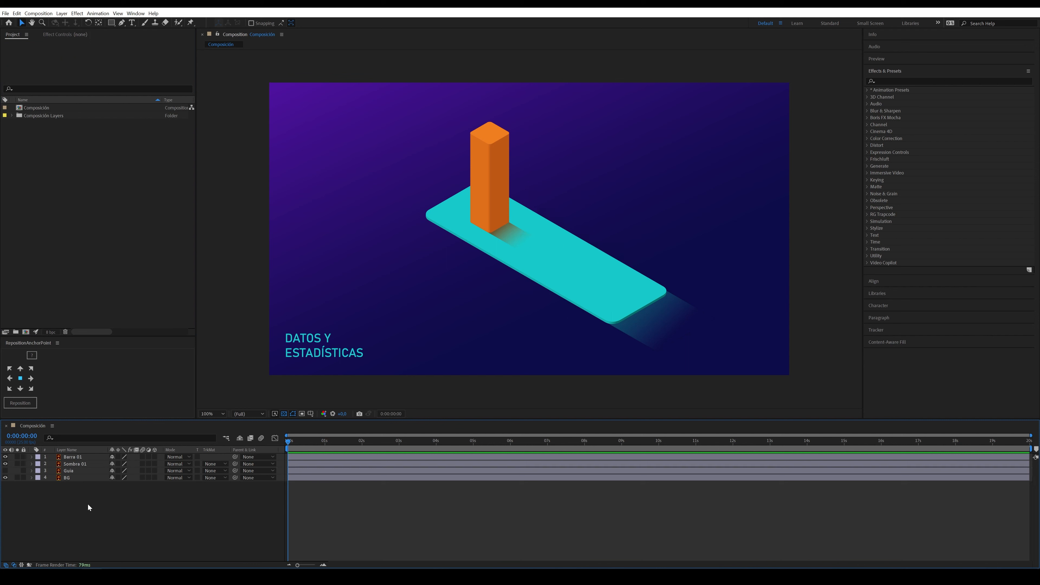
Step: Hide the BG and Guia layers and display the transparency grid behind the bar
{"action": "left_click", "coordinate": [5, 471]}
{"action": "left_click", "coordinate": [5, 471]}
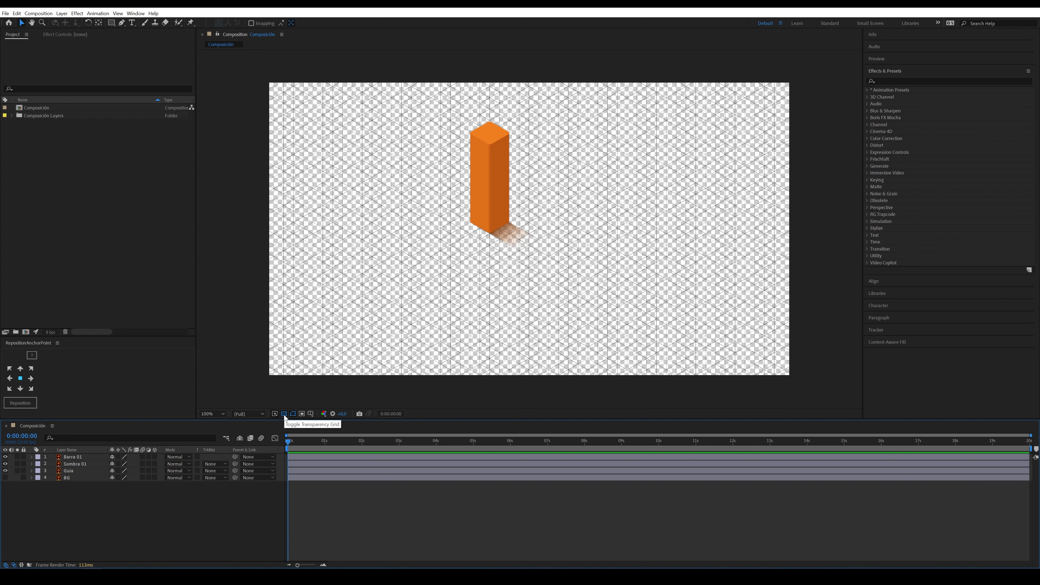
{"action": "left_click", "coordinate": [5, 470]}
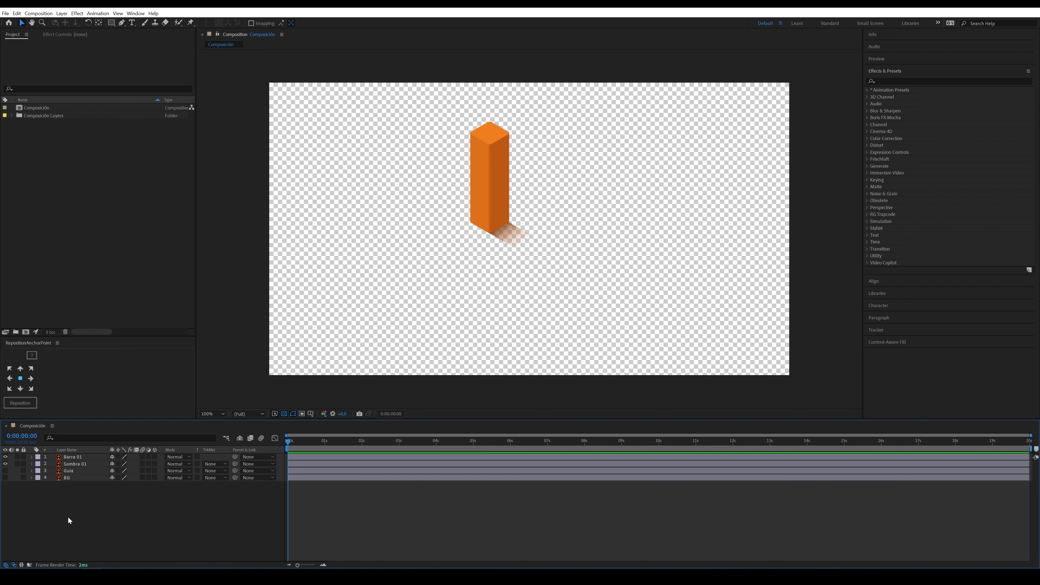
Step: Duplicate the Barra 01 layer as Matte and assign the copy as Barra 01's Alpha Matte
{"action": "left_click", "coordinate": [78, 457]}
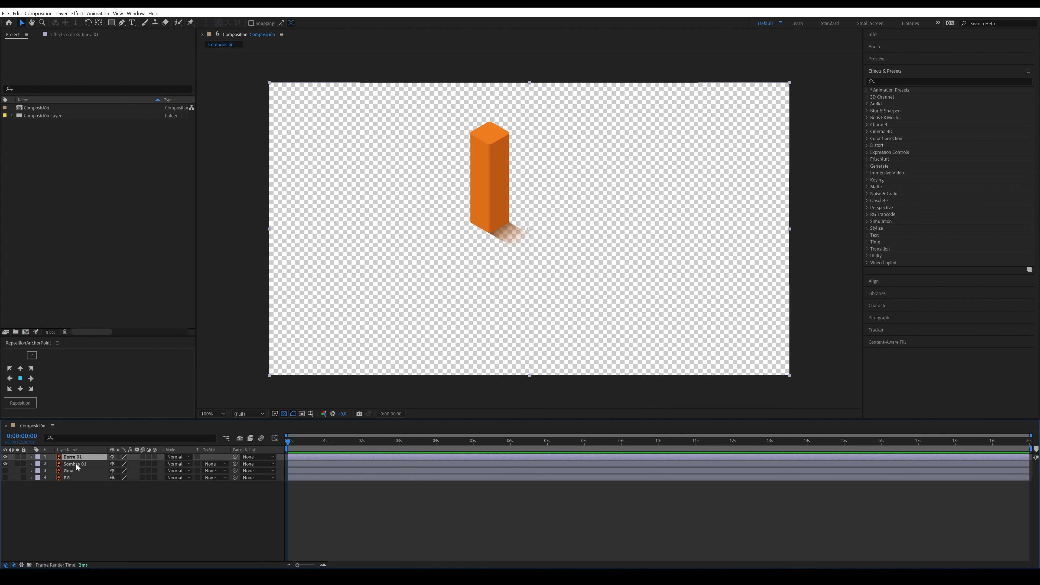
{"action": "key", "text": "ctrl+d"}
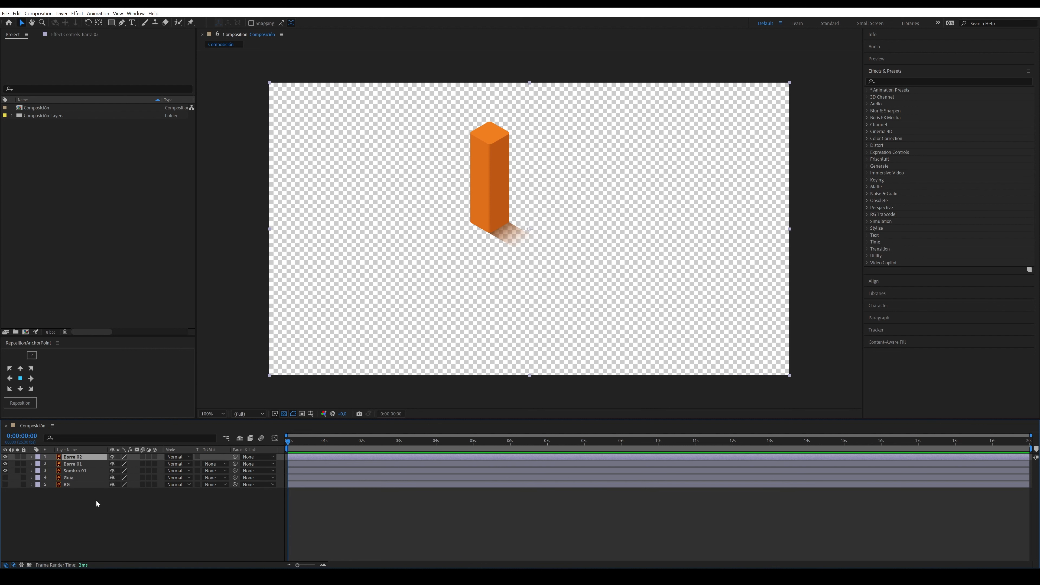
{"action": "key", "text": "Return"}
{"action": "type", "text": "Matte"}
{"action": "key", "text": "Return"}
{"action": "left_click", "coordinate": [220, 467]}
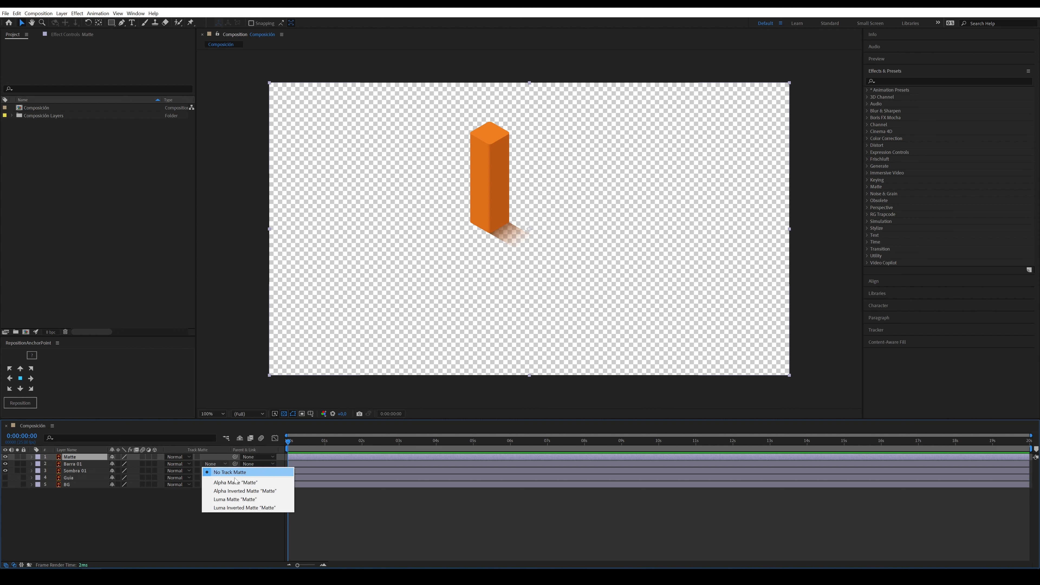
{"action": "left_click", "coordinate": [251, 484]}
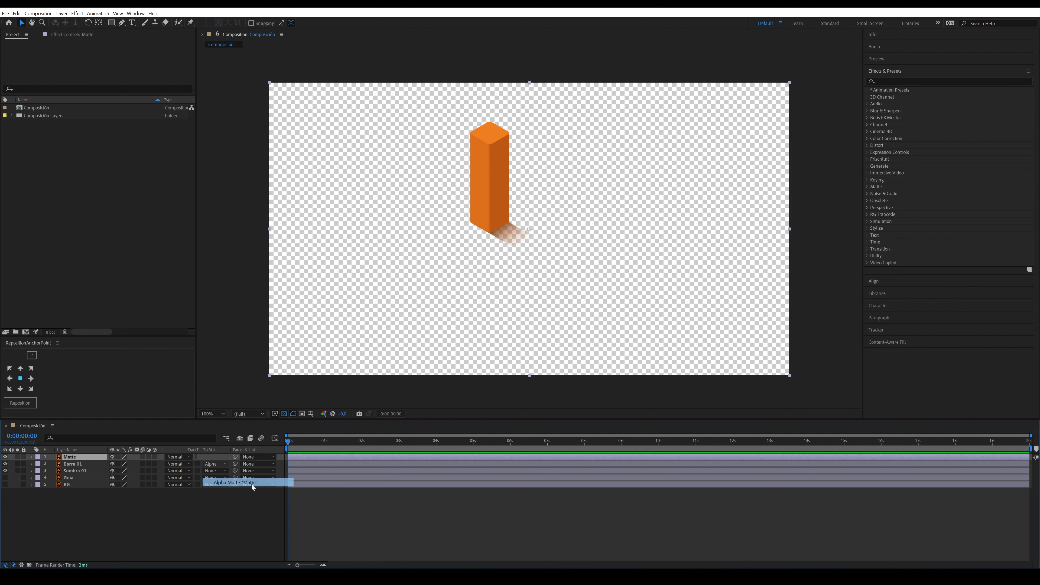
Step: Reveal Barra 01's Position property and, after testing a vertical shift, set its Y value to 540
{"action": "left_click", "coordinate": [80, 464]}
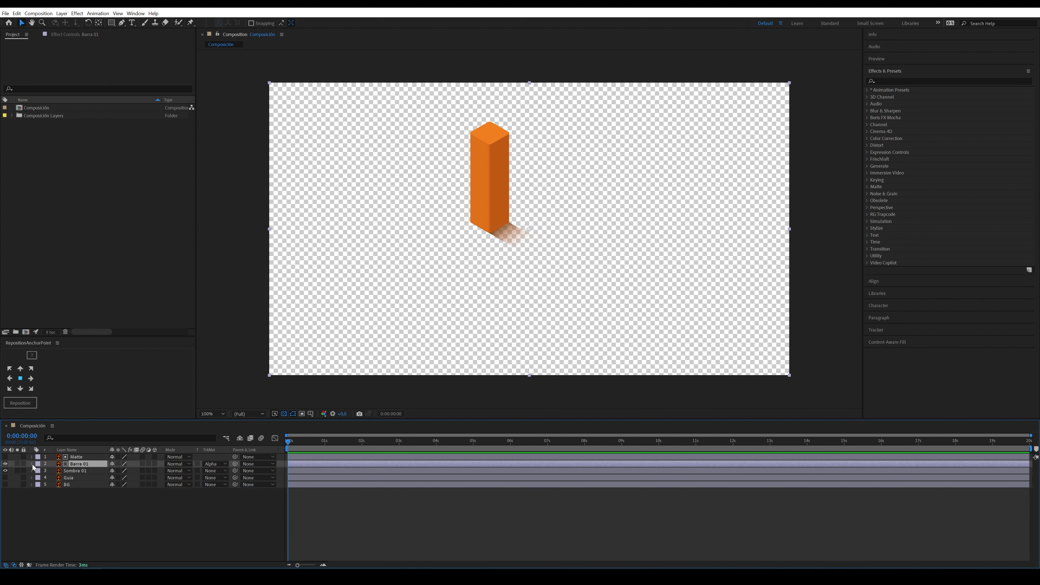
{"action": "left_click", "coordinate": [32, 464]}
{"action": "key", "text": "p"}
{"action": "mouse_move", "coordinate": [128, 470]}
{"action": "left_mouse_down"}
{"action": "mouse_move", "coordinate": [270, 471]}
{"action": "mouse_move", "coordinate": [146, 477]}
{"action": "left_mouse_up"}
{"action": "left_click", "coordinate": [128, 470]}
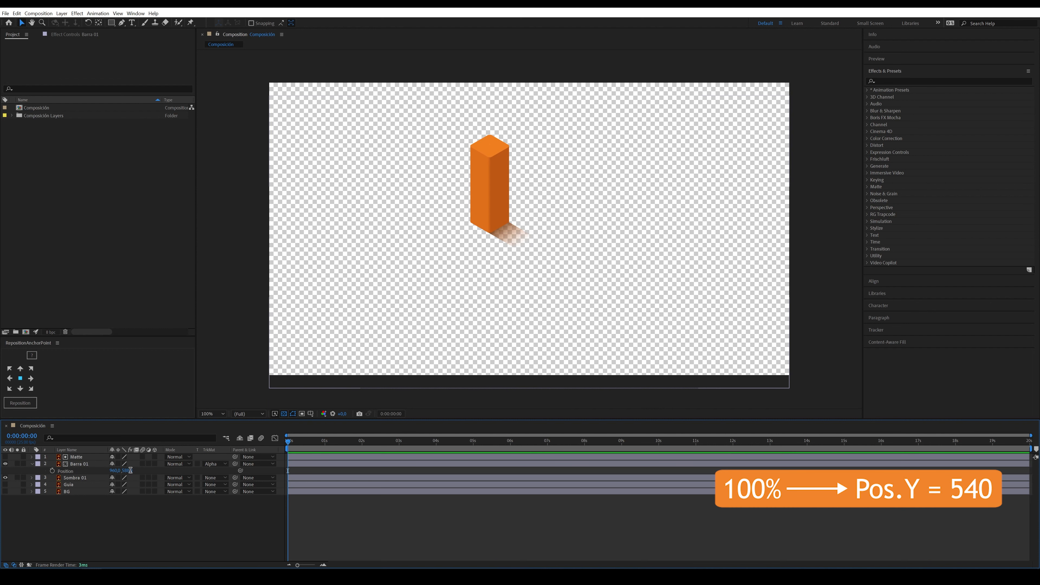
{"action": "type", "text": "540"}
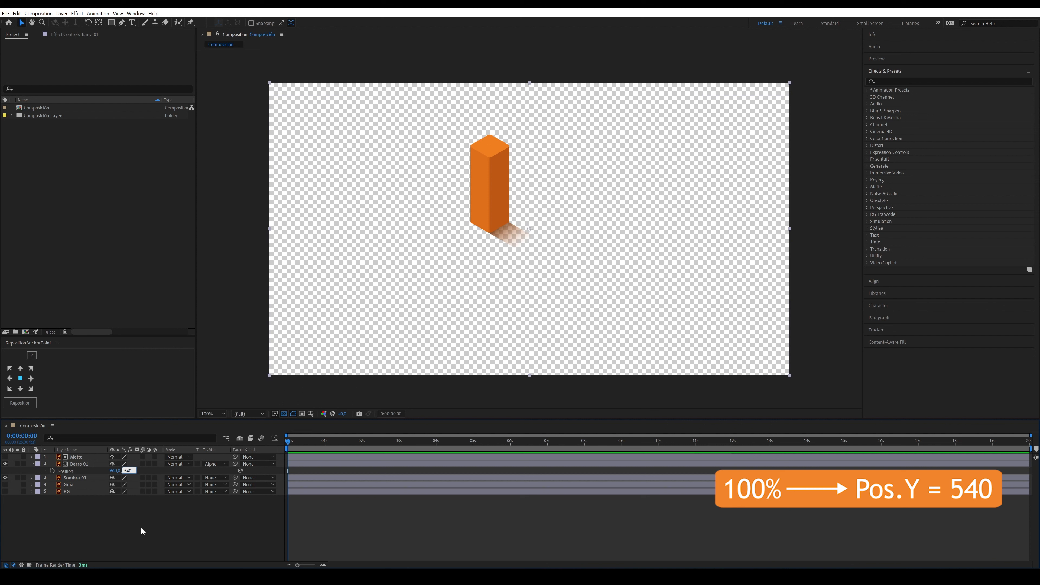
{"action": "key", "text": "Return"}
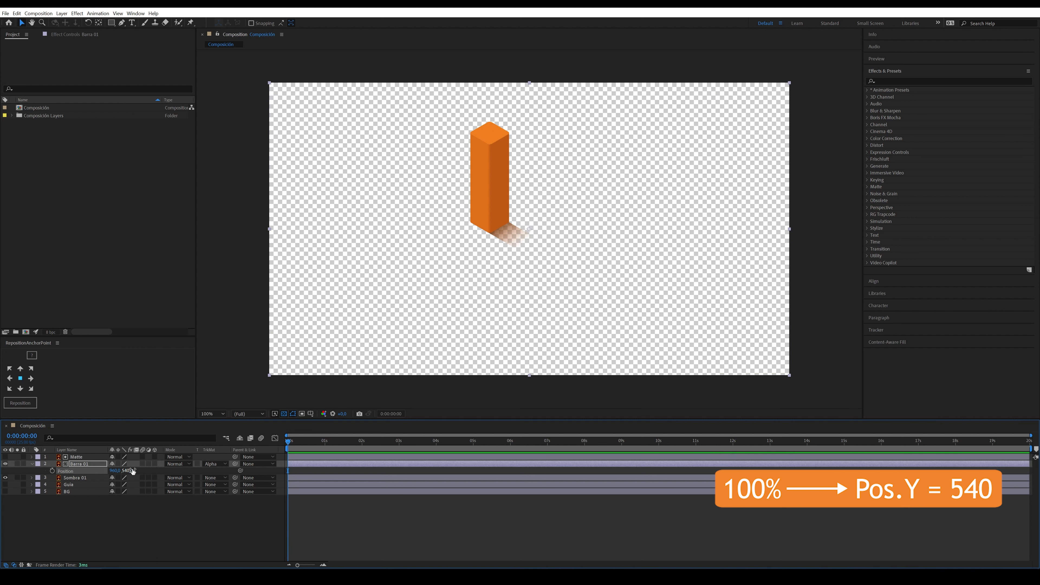
Step: Lower the Barra 01 layer until only its top face shows, setting the Y position to 865
{"action": "left_click_drag", "start_coordinate": [132, 471], "coordinate": [263, 469]}
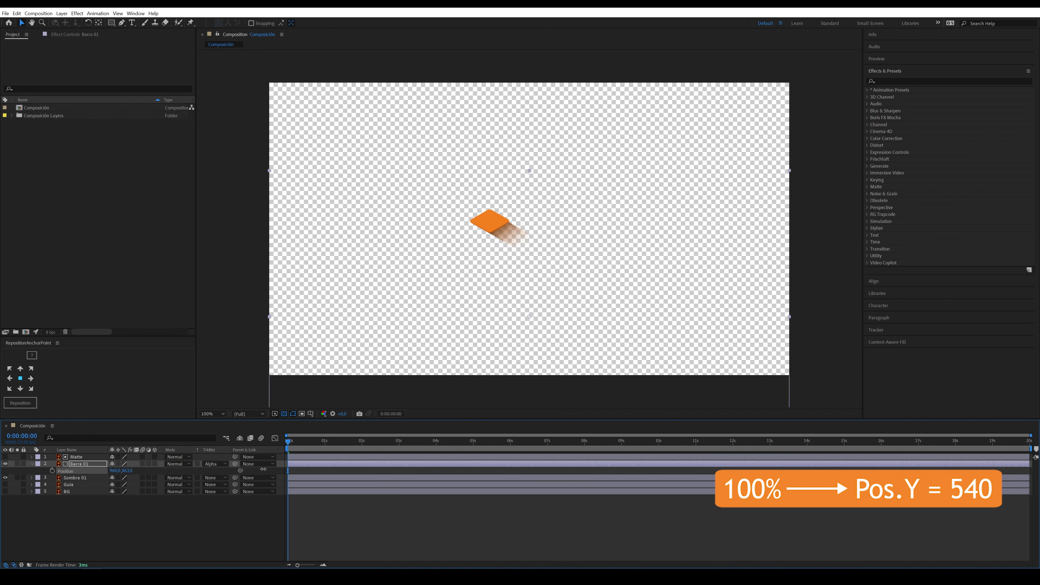
{"action": "left_click", "coordinate": [127, 470]}
{"action": "type", "text": "865"}
{"action": "key", "text": "Return"}
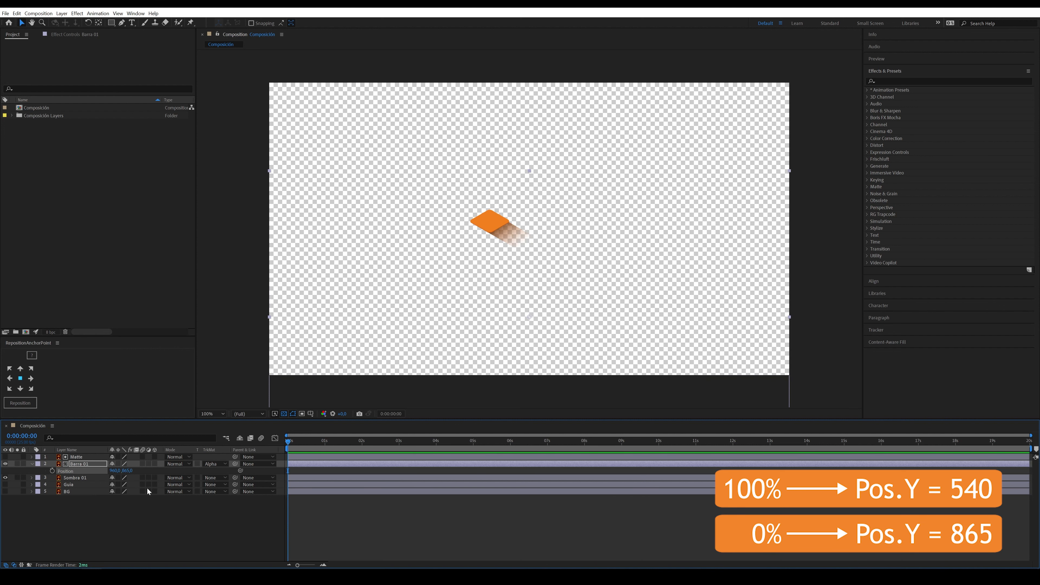
Step: Create a null object with a yellow label and name it CNTRL
{"action": "right_click", "coordinate": [81, 512]}
{"action": "mouse_move", "coordinate": [144, 434]}
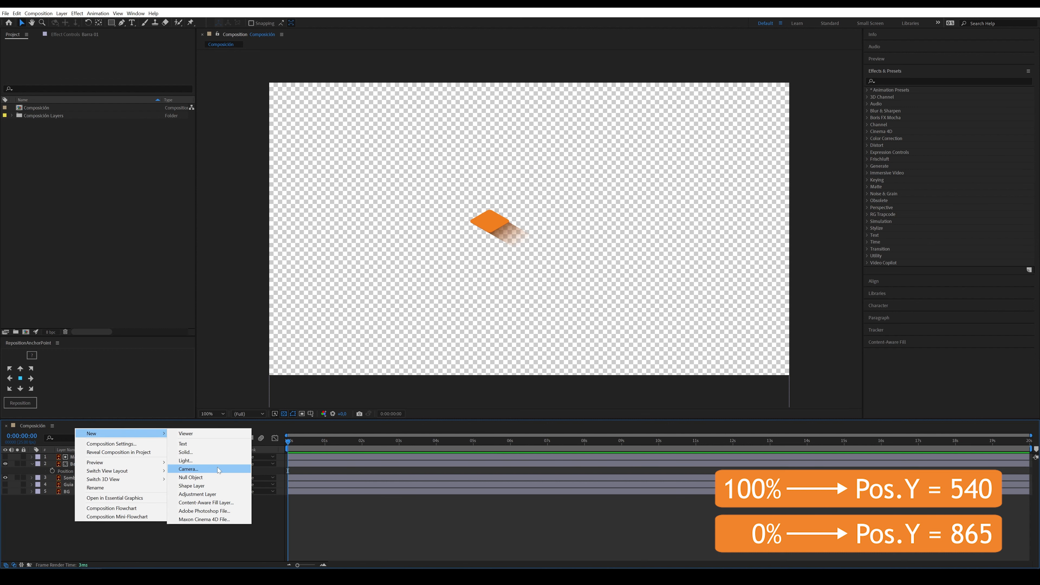
{"action": "left_click", "coordinate": [190, 477]}
{"action": "left_click", "coordinate": [38, 457]}
{"action": "left_click", "coordinate": [66, 340]}
{"action": "key", "text": "Return"}
{"action": "type", "text": "CNTRL"}
{"action": "key", "text": "Return"}
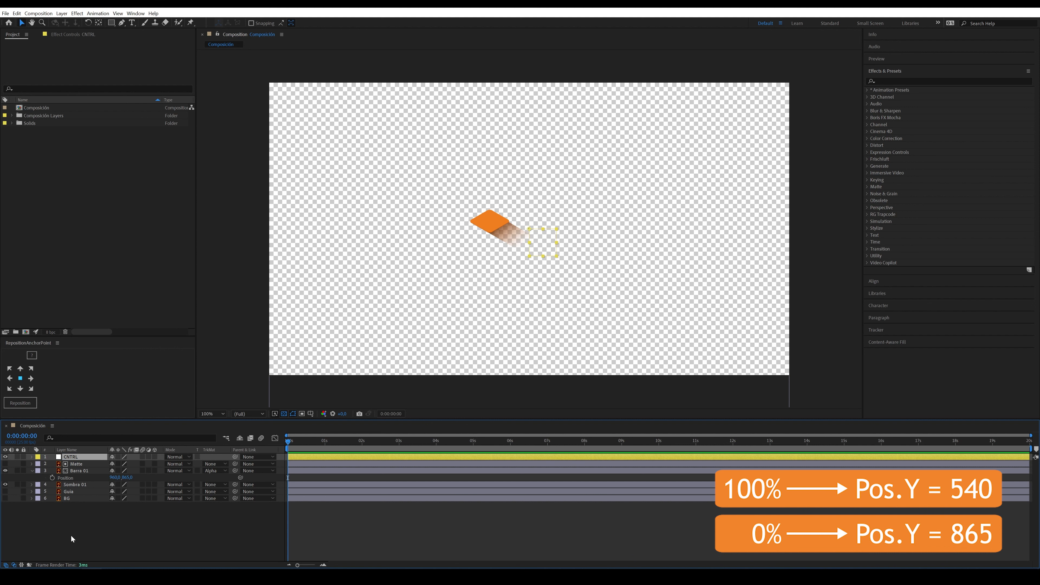
Step: Add a Slider Control effect to the CNTRL layer and rename it Porcentaje_Barra
{"action": "left_click", "coordinate": [78, 35]}
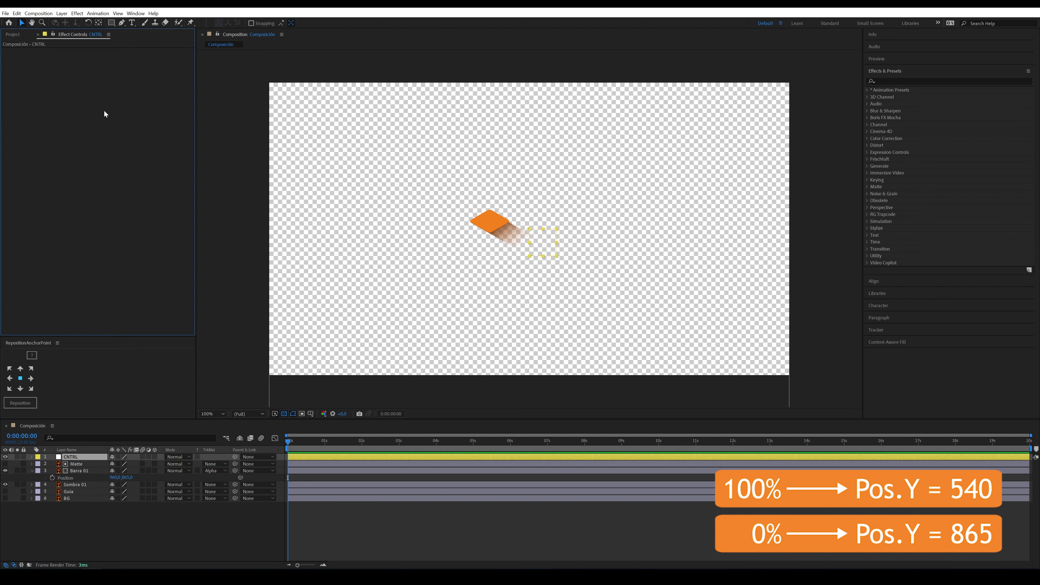
{"action": "left_click", "coordinate": [77, 13]}
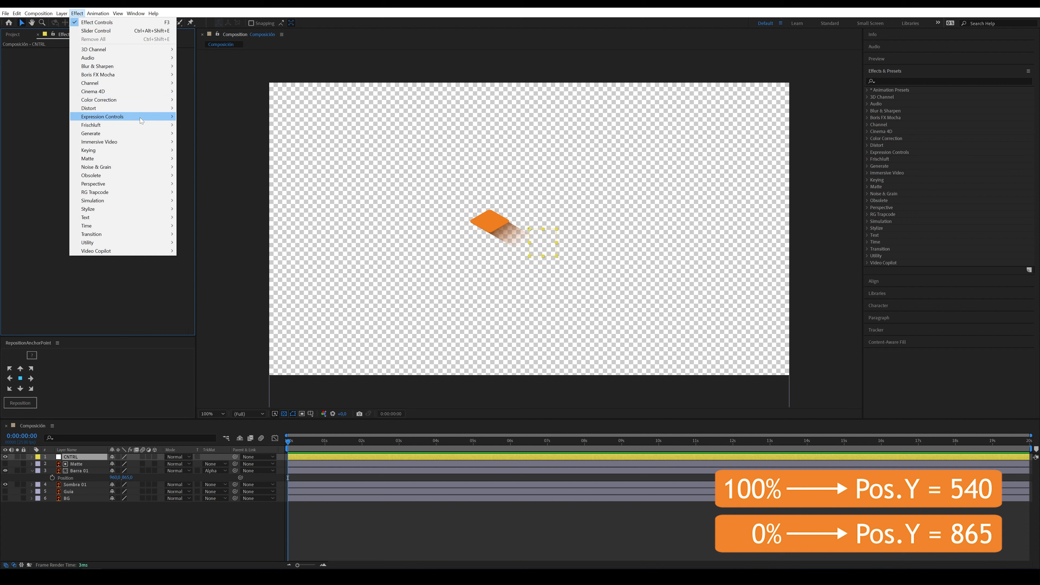
{"action": "mouse_move", "coordinate": [141, 119]}
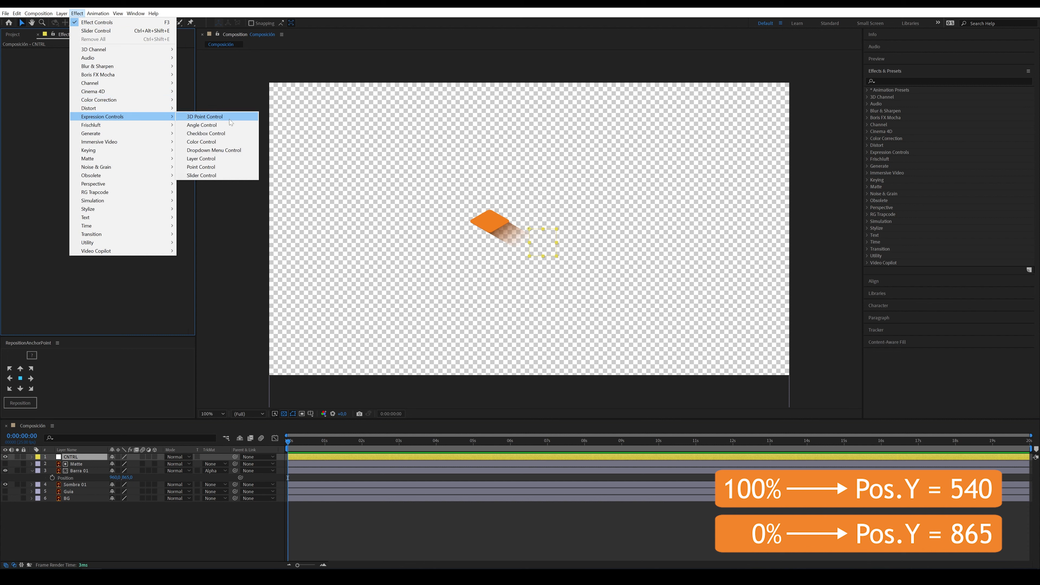
{"action": "left_click", "coordinate": [236, 177]}
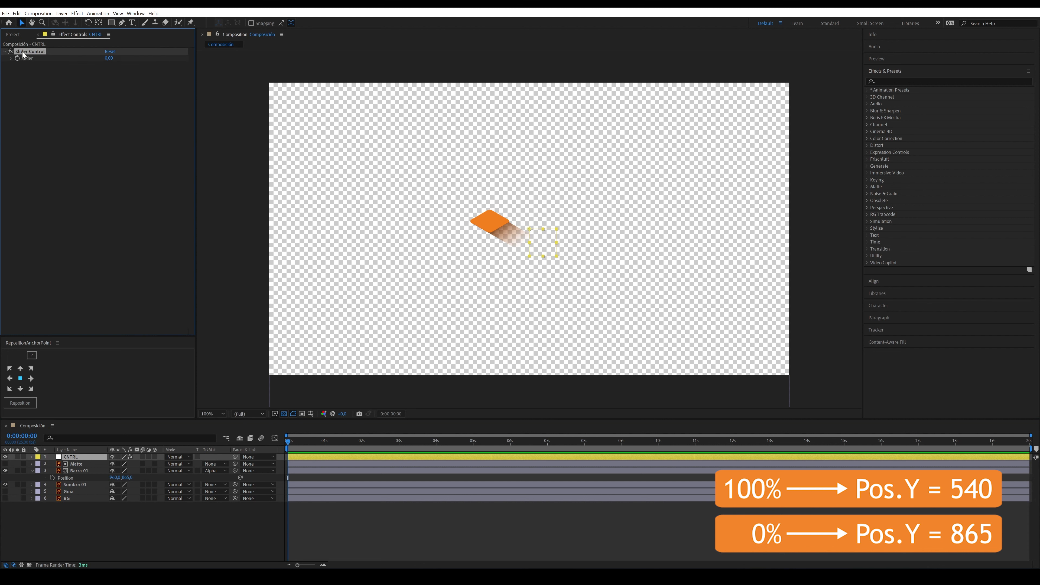
{"action": "key", "text": "Return"}
{"action": "type", "text": "Porcentaje_Barra"}
{"action": "key", "text": "Return"}
Step: Lock the effect controls view to the CNTRL layer so its slider stays available when other layers are selected
{"action": "left_click", "coordinate": [76, 491]}
{"action": "left_click", "coordinate": [78, 498]}
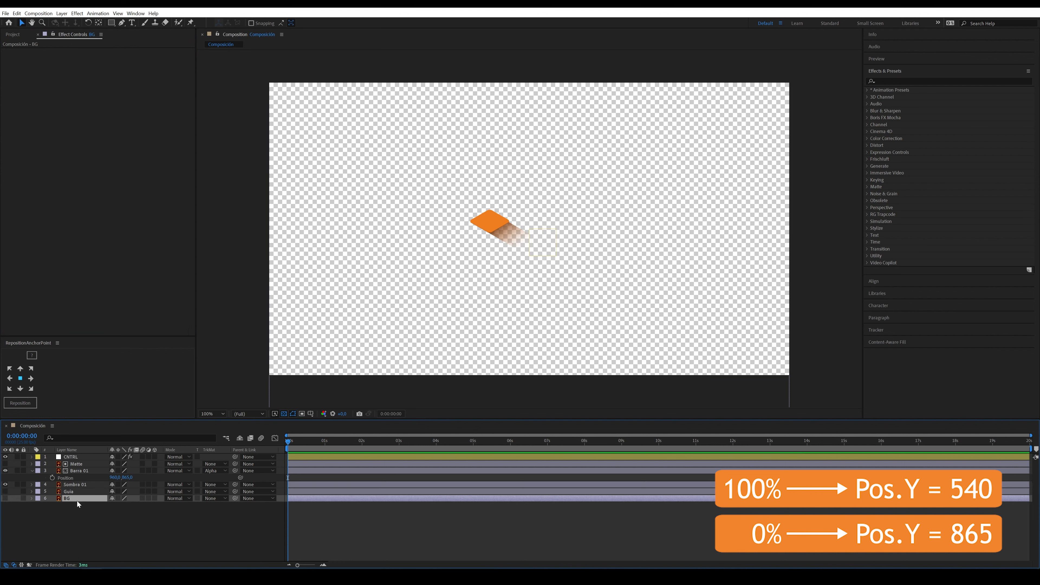
{"action": "left_click", "coordinate": [74, 456]}
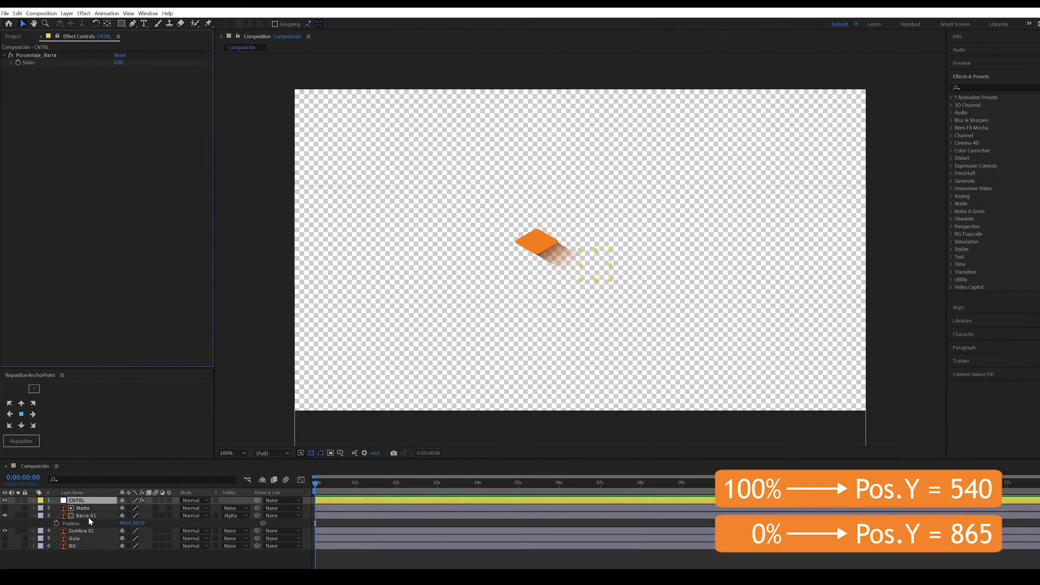
Step: Separate the Position dimensions of the Barra 01 layer into X and Y
{"action": "left_click", "coordinate": [88, 516]}
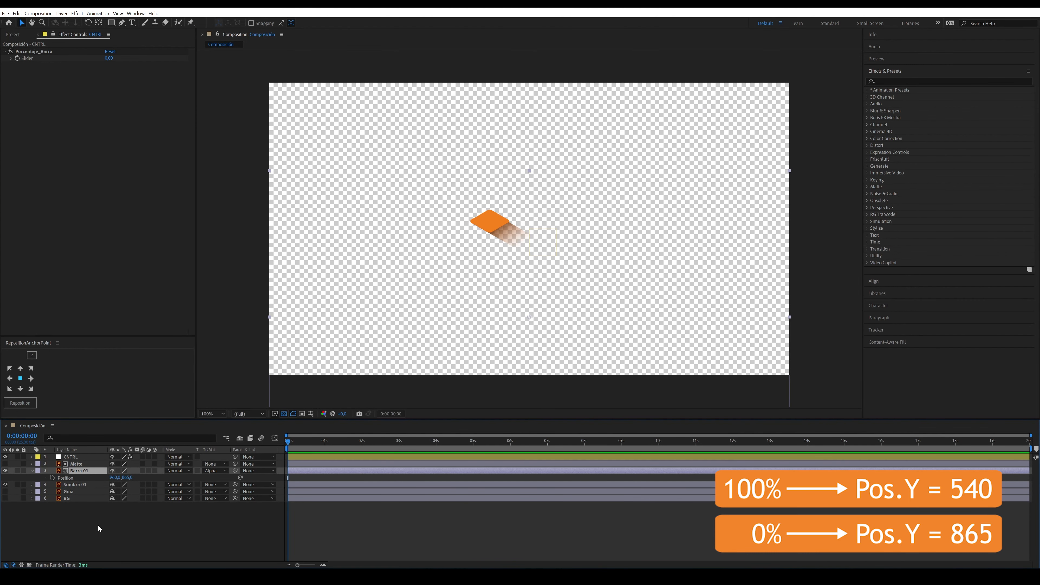
{"action": "right_click", "coordinate": [67, 477]}
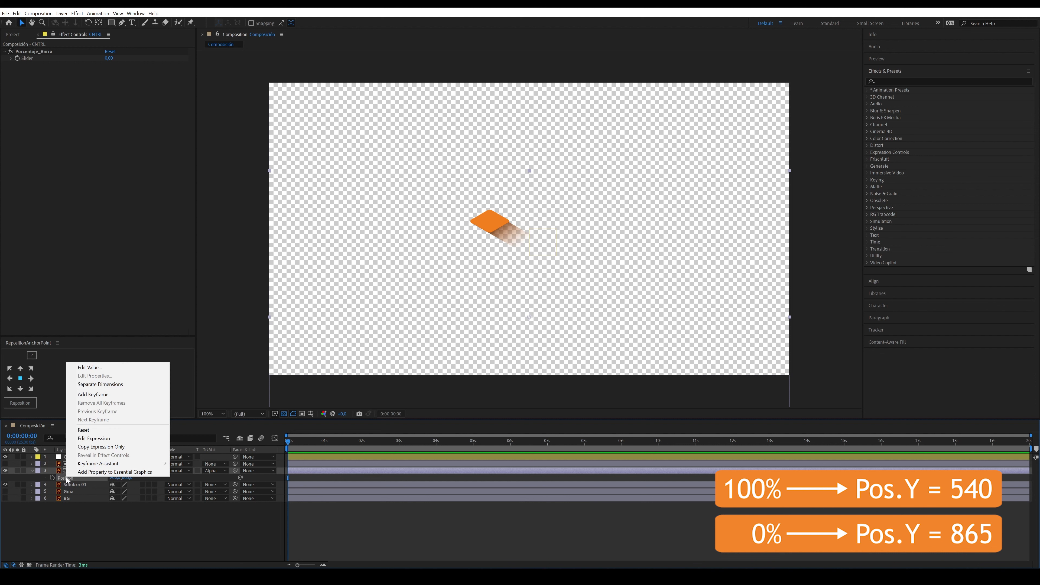
{"action": "left_click", "coordinate": [100, 385]}
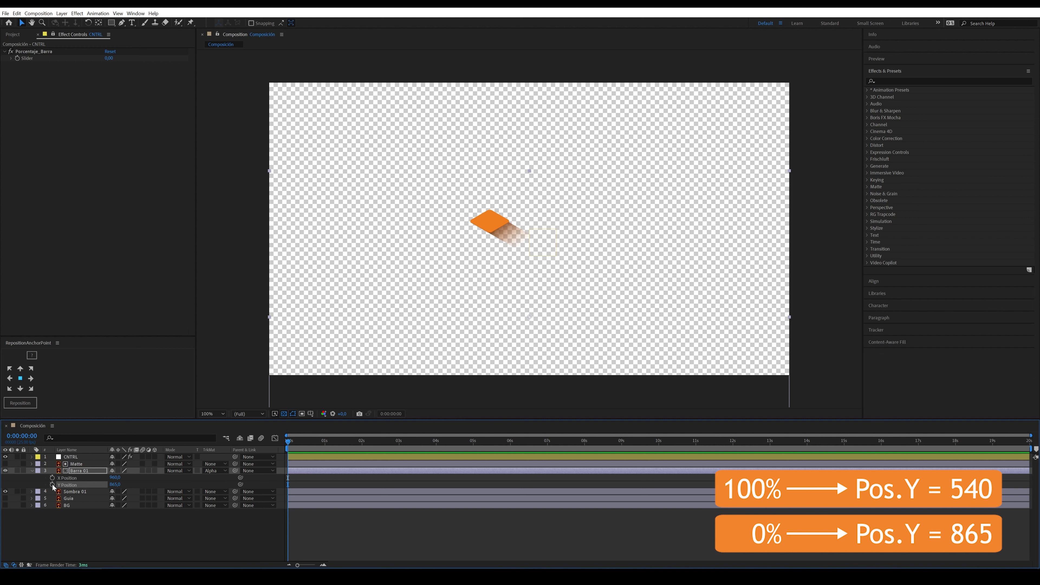
Step: Add a linear(t, tMin, tMax, value1, value2) expression to Barra 01's Y Position and link its t argument to the Porcentaje_Barra slider
{"action": "left_click", "coordinate": [52, 485], "text": "alt"}
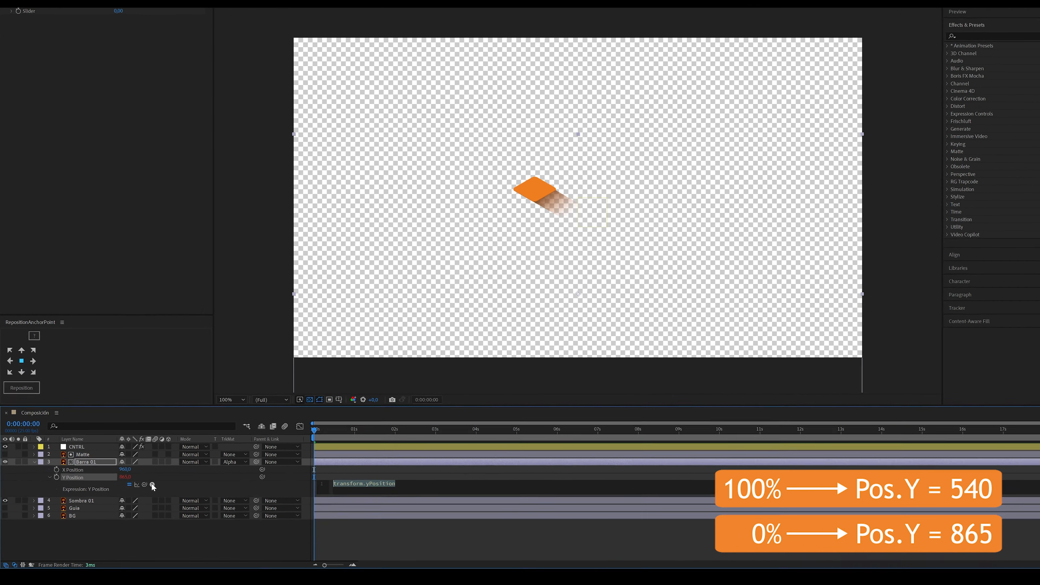
{"action": "left_click", "coordinate": [139, 492]}
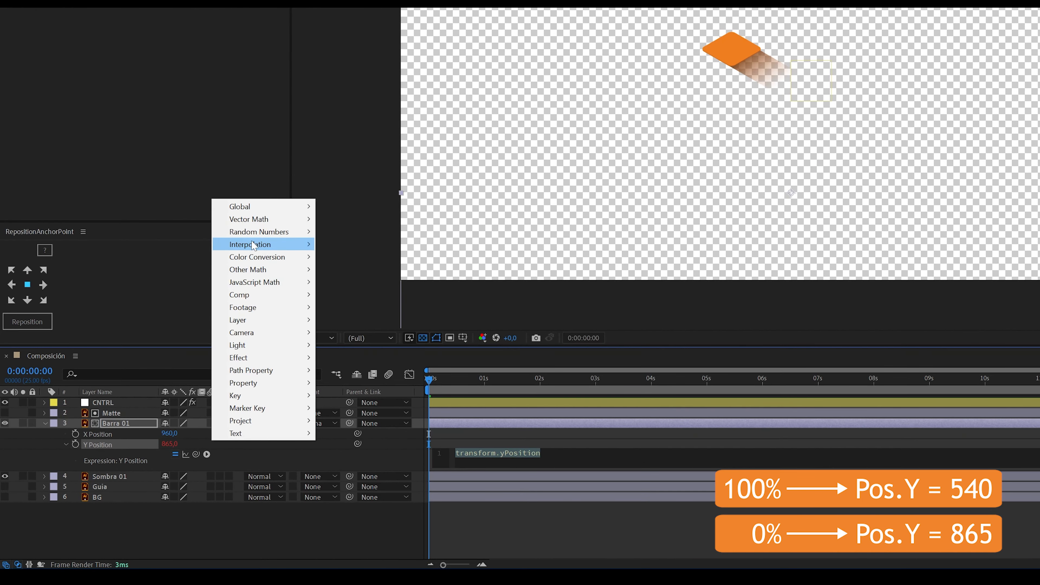
{"action": "mouse_move", "coordinate": [253, 245]}
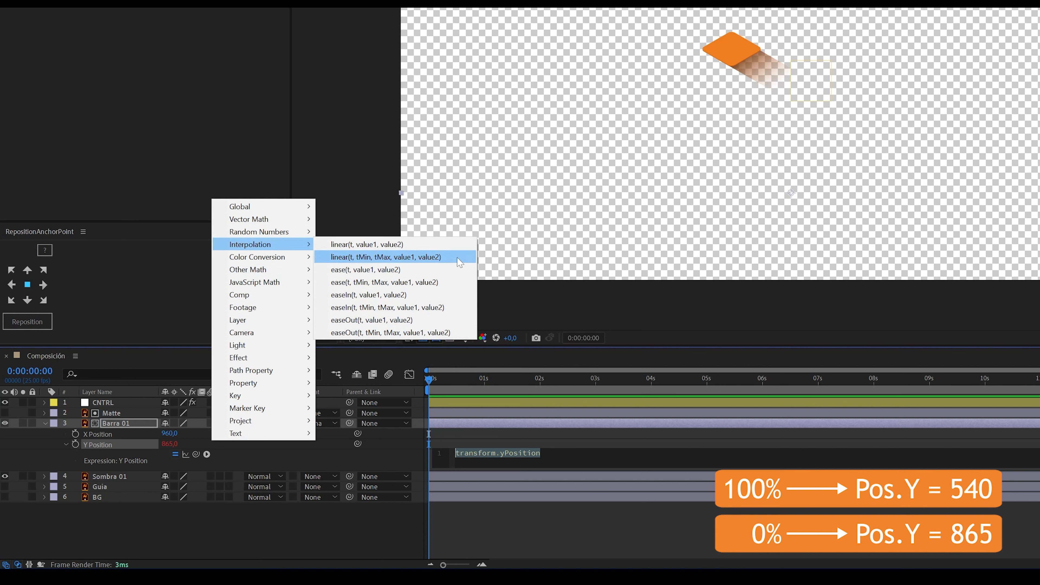
{"action": "left_click", "coordinate": [458, 258]}
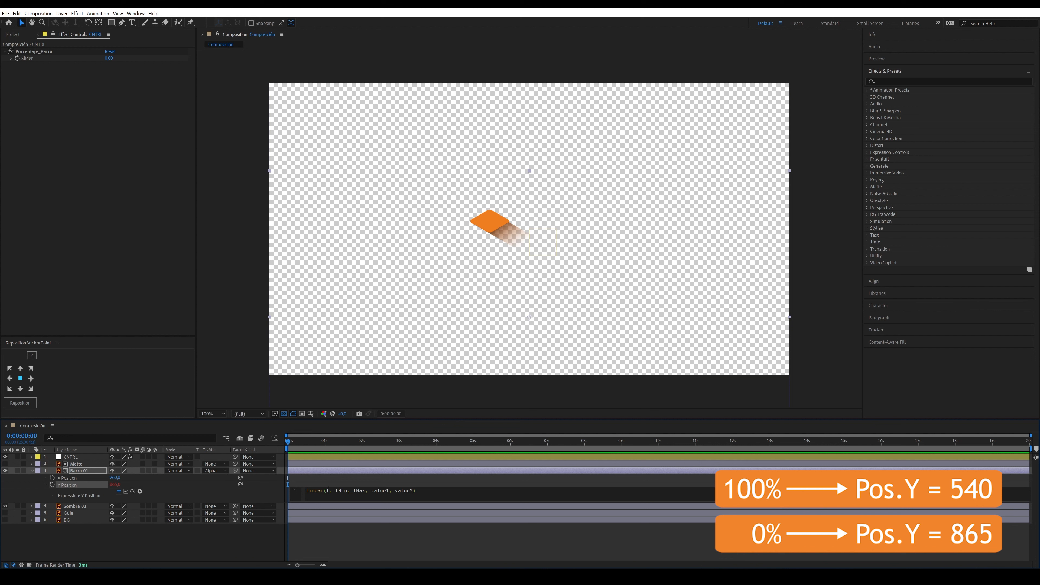
{"action": "key", "text": "BackSpace"}
{"action": "left_click_drag", "start_coordinate": [133, 491], "coordinate": [32, 60]}
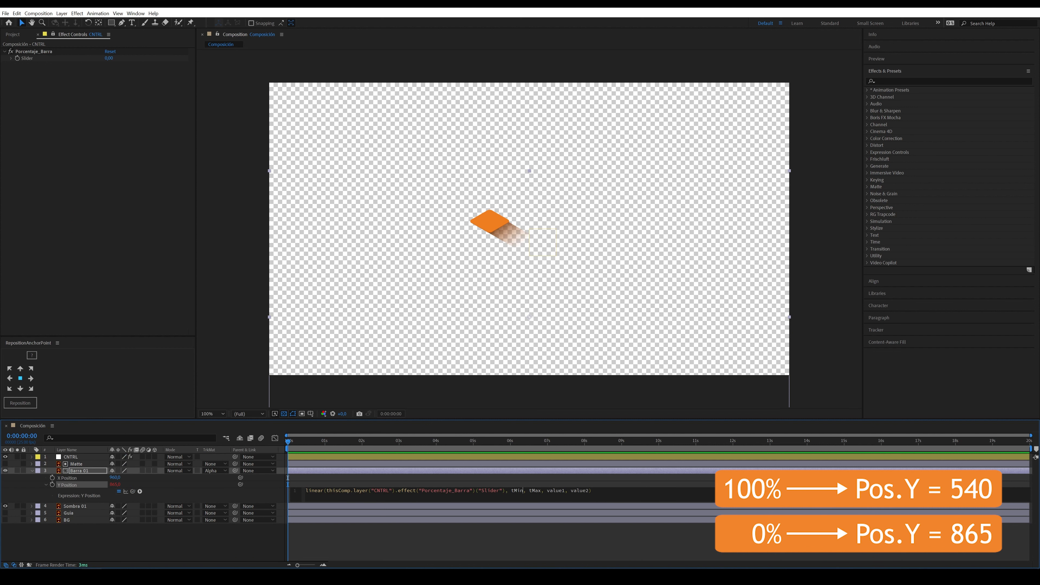
Step: Replace tMin and tMax in the Y Position expression with 0 and 100
{"action": "key", "text": "BackSpace"}
{"action": "key", "text": "BackSpace"}
{"action": "key", "text": "BackSpace"}
{"action": "key", "text": "BackSpace"}
{"action": "type", "text": "0"}
{"action": "key", "text": "Delete"}
{"action": "key", "text": "Delete"}
{"action": "key", "text": "Delete"}
{"action": "key", "text": "Delete"}
{"action": "type", "text": "100"}
Step: Replace value1 and value2 in the Y Position expression with 865 and 540, and commit the expression
{"action": "key", "text": "Delete"}
{"action": "key", "text": "Delete"}
{"action": "key", "text": "Delete"}
{"action": "key", "text": "Delete"}
{"action": "key", "text": "Delete"}
{"action": "key", "text": "Delete"}
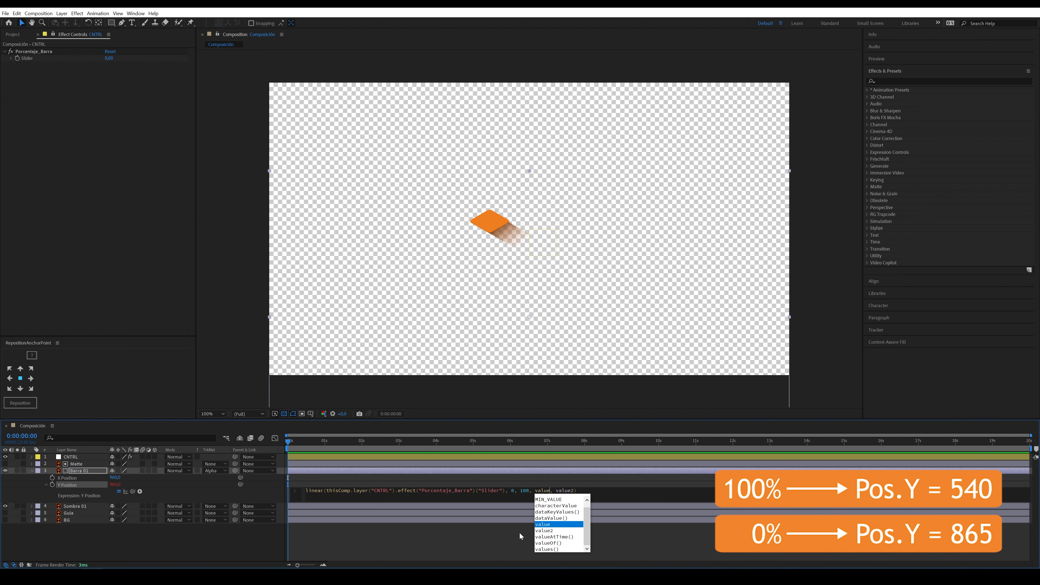
{"action": "type", "text": "865"}
{"action": "key", "text": "Right"}
{"action": "key", "text": "Right"}
{"action": "key", "text": "Right"}
{"action": "key", "text": "Right"}
{"action": "key", "text": "Right"}
{"action": "key", "text": "Right"}
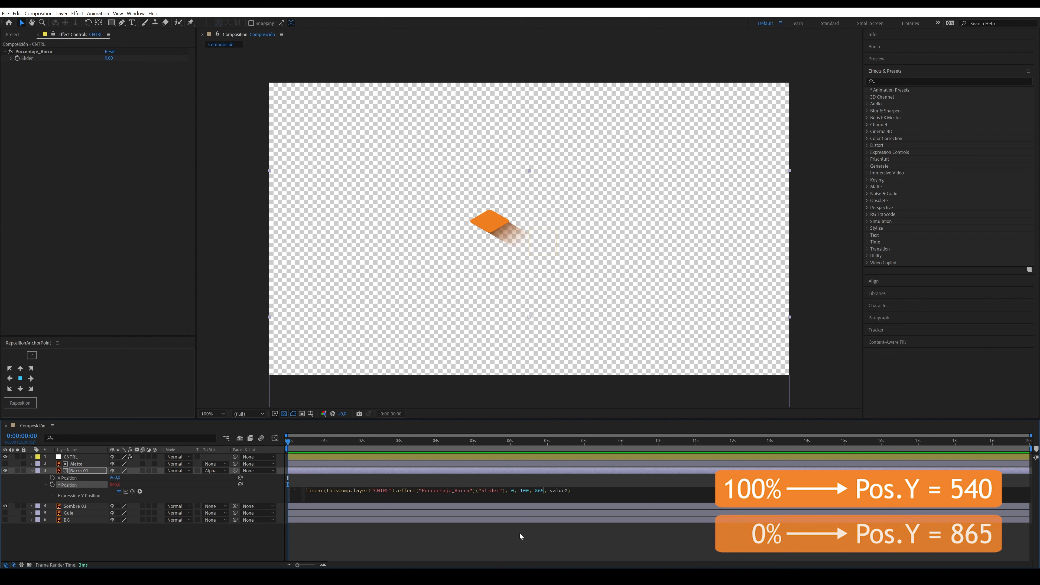
{"action": "key", "text": "BackSpace"}
{"action": "key", "text": "BackSpace"}
{"action": "key", "text": "BackSpace"}
{"action": "key", "text": "BackSpace"}
{"action": "key", "text": "Delete"}
{"action": "key", "text": "Delete"}
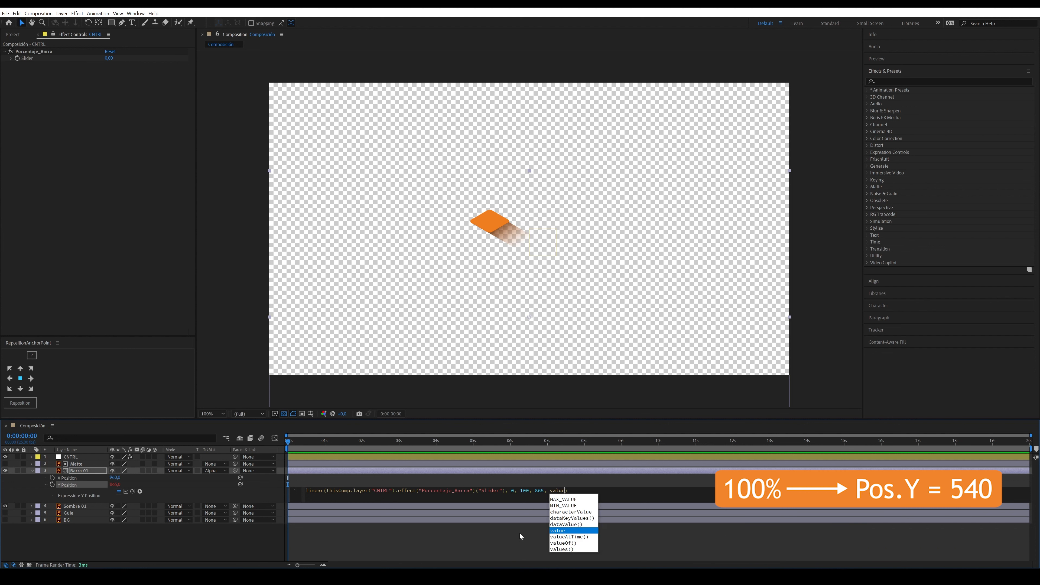
{"action": "type", "text": "540"}
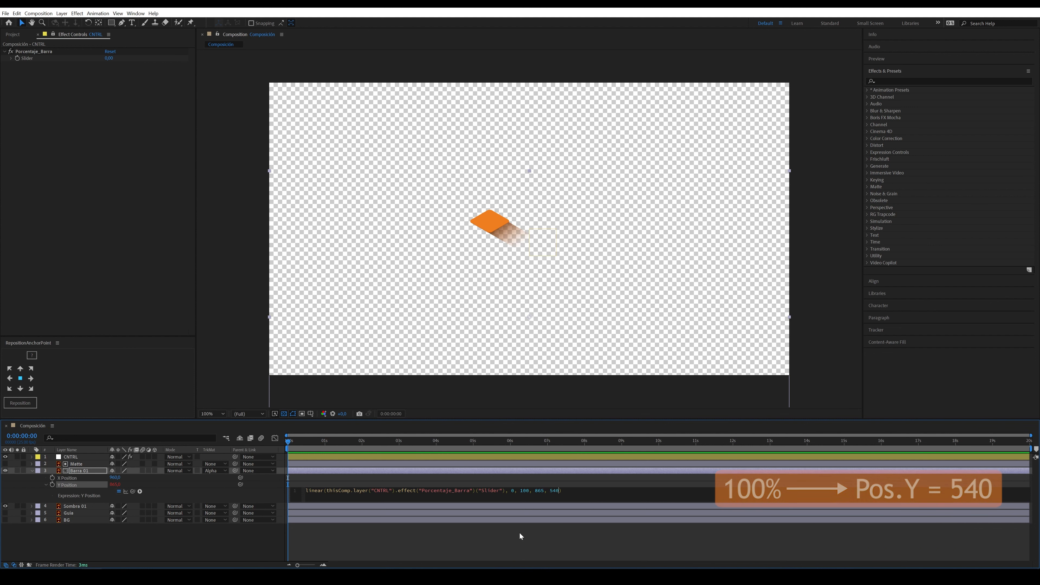
{"action": "left_click", "coordinate": [464, 538]}
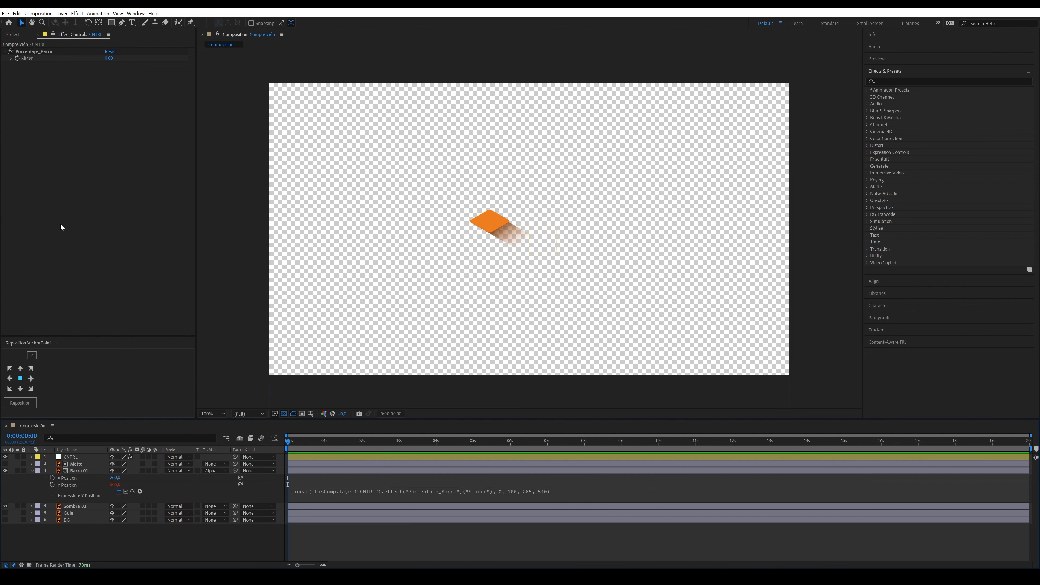
Step: Expand the Porcentaje_Barra slider and sweep it to test the bar's height, leaving it at 0
{"action": "left_click", "coordinate": [11, 58]}
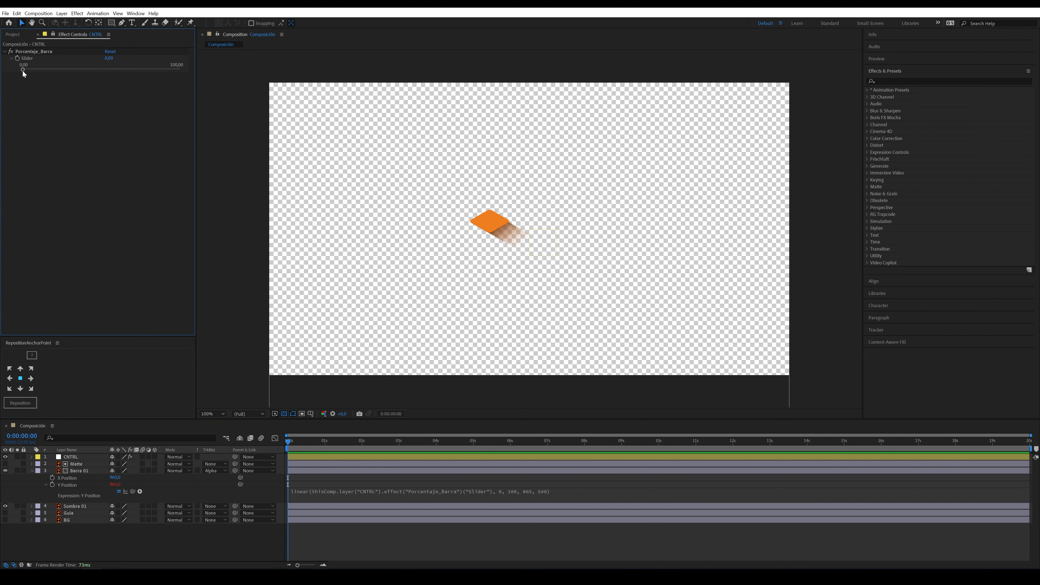
{"action": "mouse_move", "coordinate": [22, 69]}
{"action": "left_mouse_down"}
{"action": "mouse_move", "coordinate": [179, 71]}
{"action": "mouse_move", "coordinate": [19, 69]}
{"action": "left_mouse_up"}
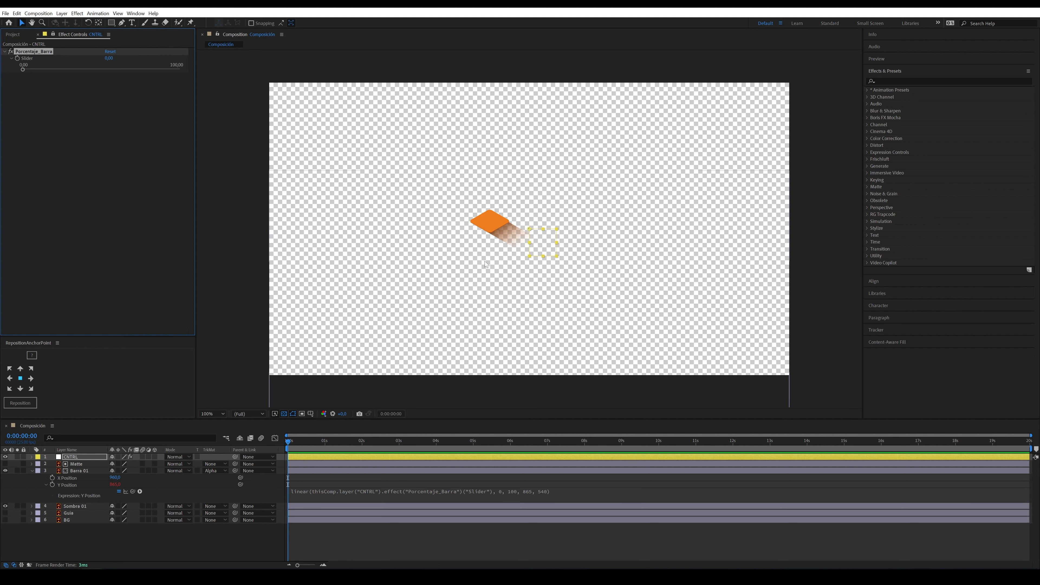
Step: Add a linear(t, tMin, tMax, value1, value2) expression to Barra 01's Opacity and link its t argument to the Porcentaje_Barra slider
{"action": "left_click", "coordinate": [86, 471]}
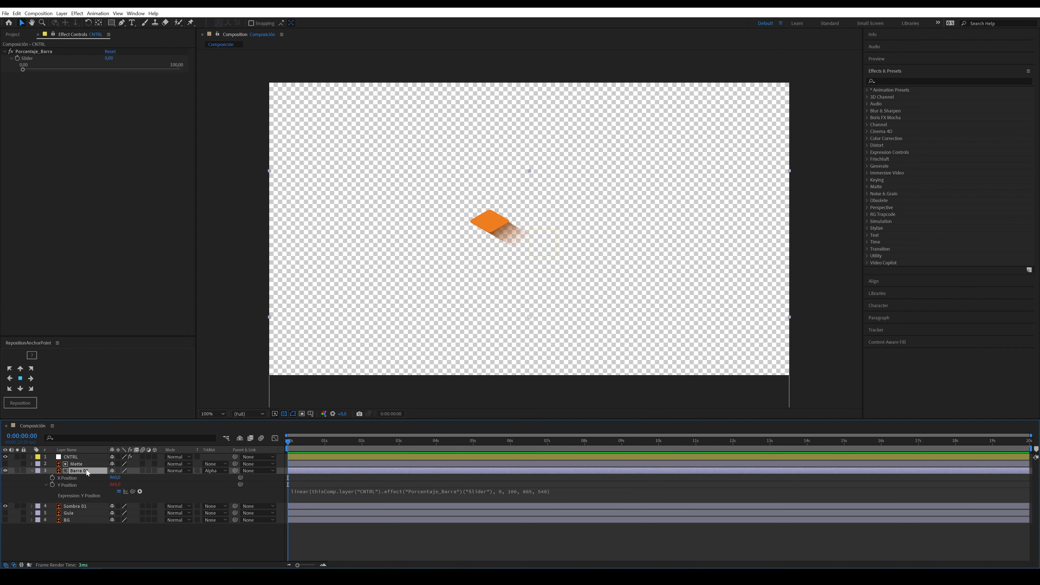
{"action": "key", "text": "t"}
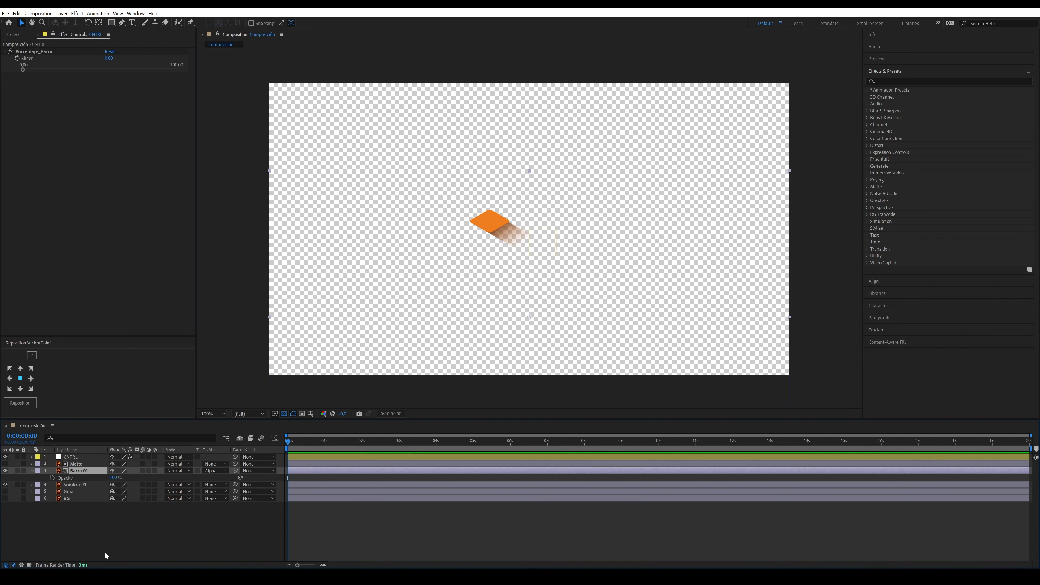
{"action": "left_click", "coordinate": [52, 478], "text": "alt"}
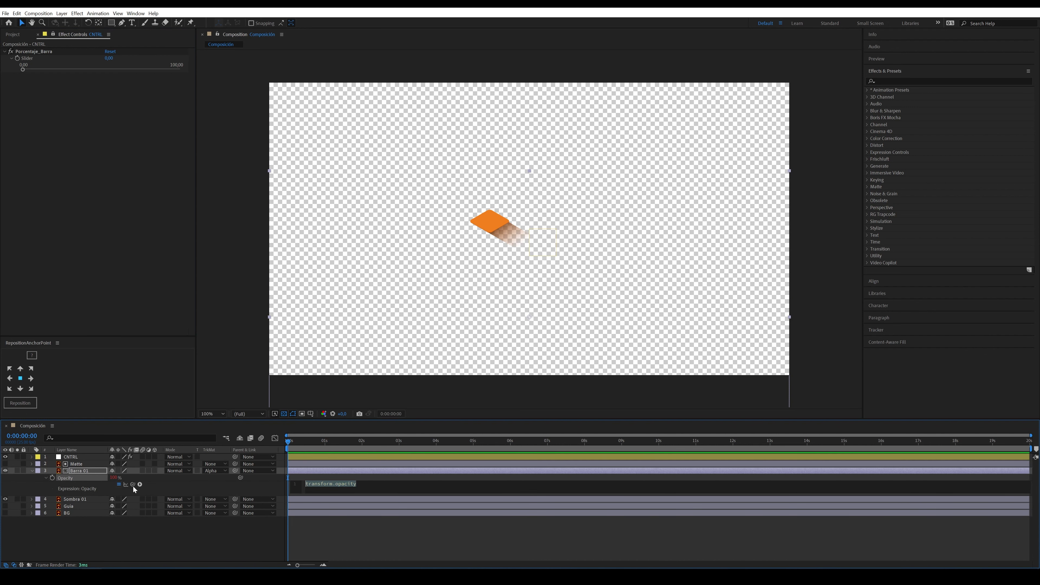
{"action": "left_click", "coordinate": [140, 484]}
{"action": "mouse_move", "coordinate": [171, 345]}
{"action": "left_click", "coordinate": [253, 345]}
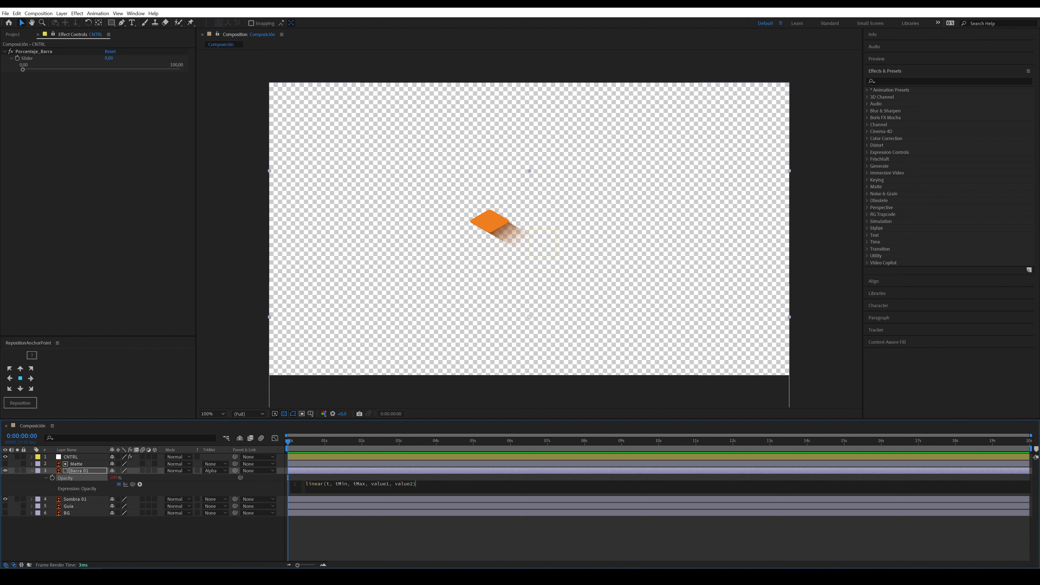
{"action": "double_click", "coordinate": [327, 484]}
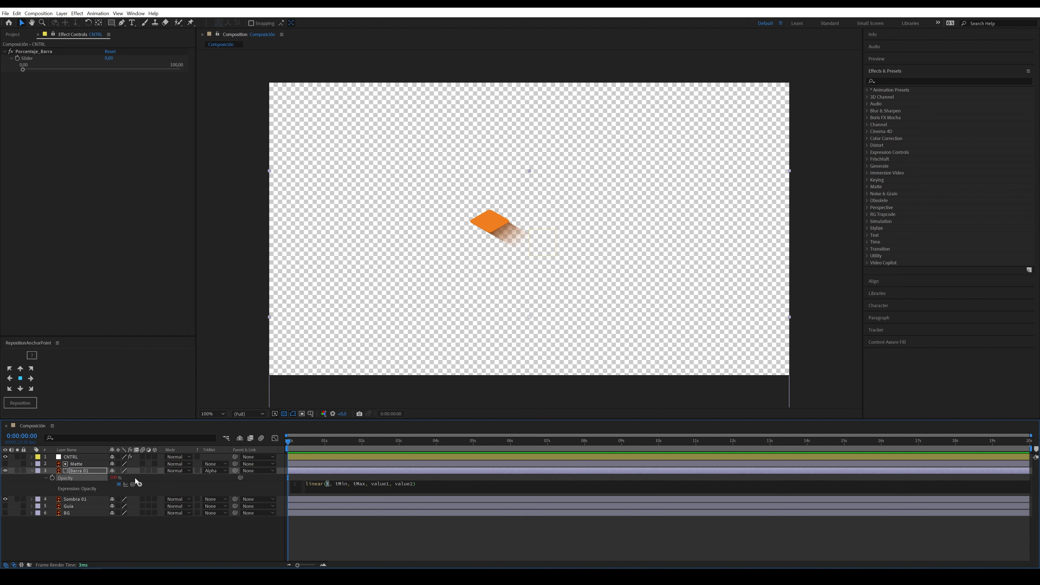
{"action": "left_click_drag", "start_coordinate": [132, 485], "coordinate": [34, 59]}
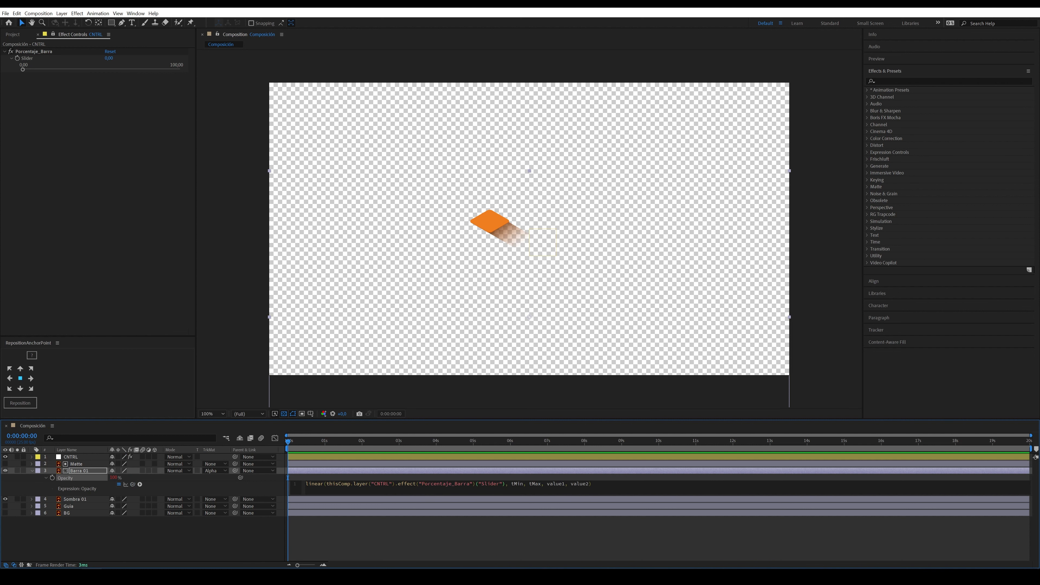
Step: Replace tMin and tMax in the Opacity expression with 0 and 1
{"action": "type", "text": "0"}
{"action": "key", "text": "Delete"}
{"action": "key", "text": "Delete"}
{"action": "key", "text": "Delete"}
{"action": "key", "text": "BackSpace"}
{"action": "type", "text": "1"}
Step: Replace value1 and value2 in the Opacity expression with 0 and 100, and commit the expression
{"action": "key", "text": "Right"}
{"action": "key", "text": "Right"}
{"action": "key", "text": "Right"}
{"action": "key", "text": "Right"}
{"action": "key", "text": "Right"}
{"action": "key", "text": "Right"}
{"action": "key", "text": "Right"}
{"action": "key", "text": "BackSpace"}
{"action": "key", "text": "BackSpace"}
{"action": "key", "text": "BackSpace"}
{"action": "key", "text": "BackSpace"}
{"action": "key", "text": "BackSpace"}
{"action": "key", "text": "BackSpace"}
{"action": "type", "text": "0"}
{"action": "key", "text": "Right"}
{"action": "key", "text": "Right"}
{"action": "key", "text": "BackSpace"}
{"action": "key", "text": "BackSpace"}
{"action": "key", "text": "BackSpace"}
{"action": "key", "text": "BackSpace"}
{"action": "key", "text": "BackSpace"}
{"action": "key", "text": "BackSpace"}
{"action": "type", "text": "100"}
{"action": "left_click", "coordinate": [507, 530]}
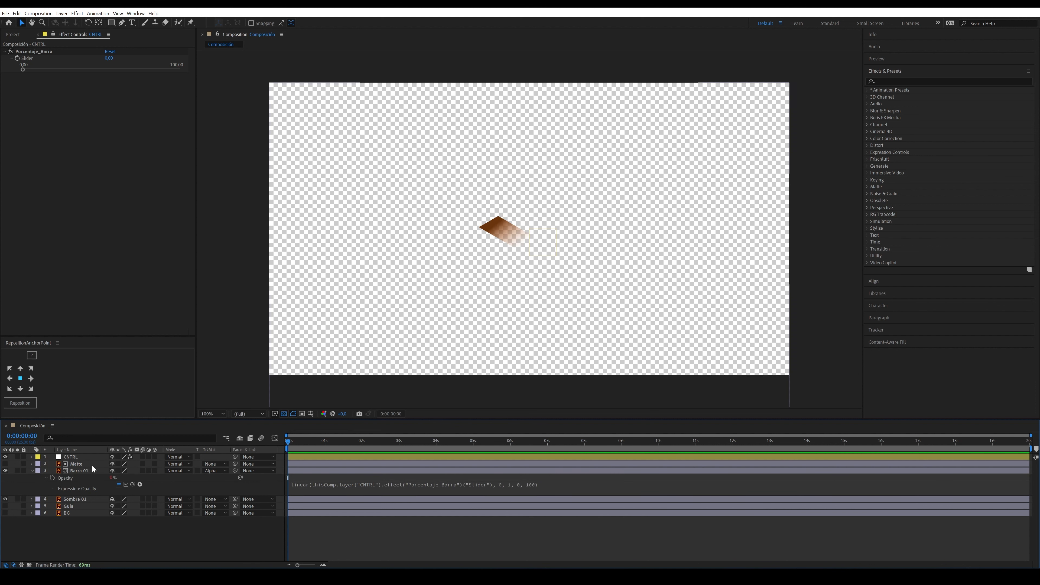
Step: With the Sombra 01 layer hidden and the transparency grid off, raise the Porcentaje_Barra slider to about 36
{"action": "left_click", "coordinate": [5, 499]}
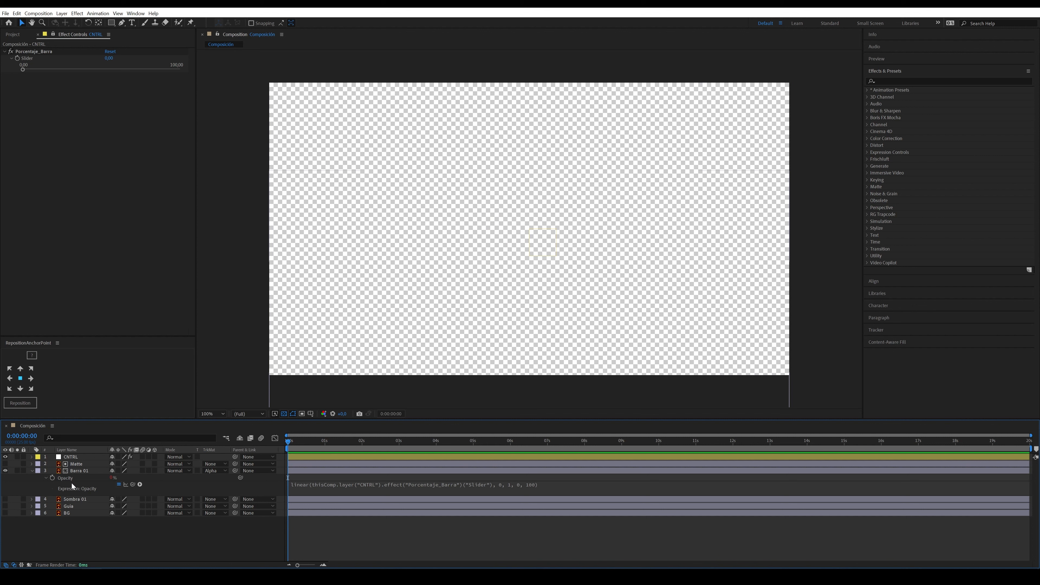
{"action": "left_click", "coordinate": [283, 413]}
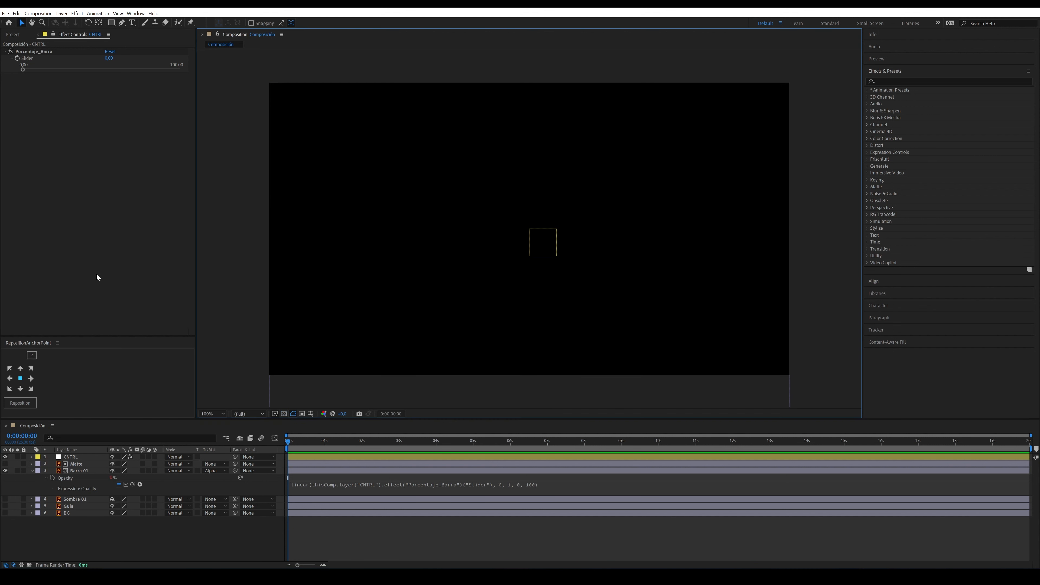
{"action": "left_click_drag", "start_coordinate": [23, 72], "coordinate": [80, 73]}
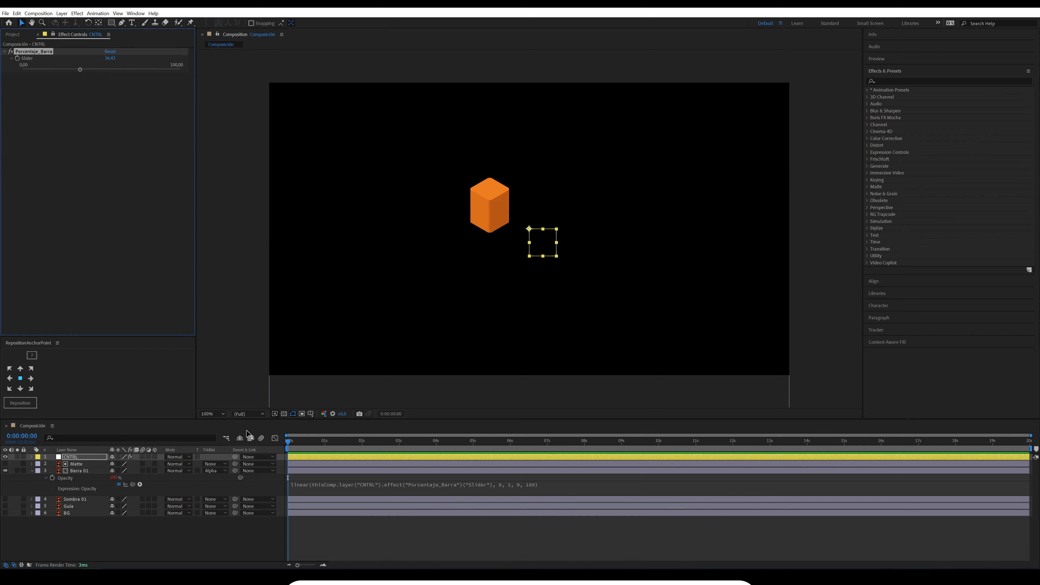
Step: Collapse Barra 01's properties, then show the Sombra 01 layer again and hide the CNTRL null
{"action": "left_click", "coordinate": [32, 471]}
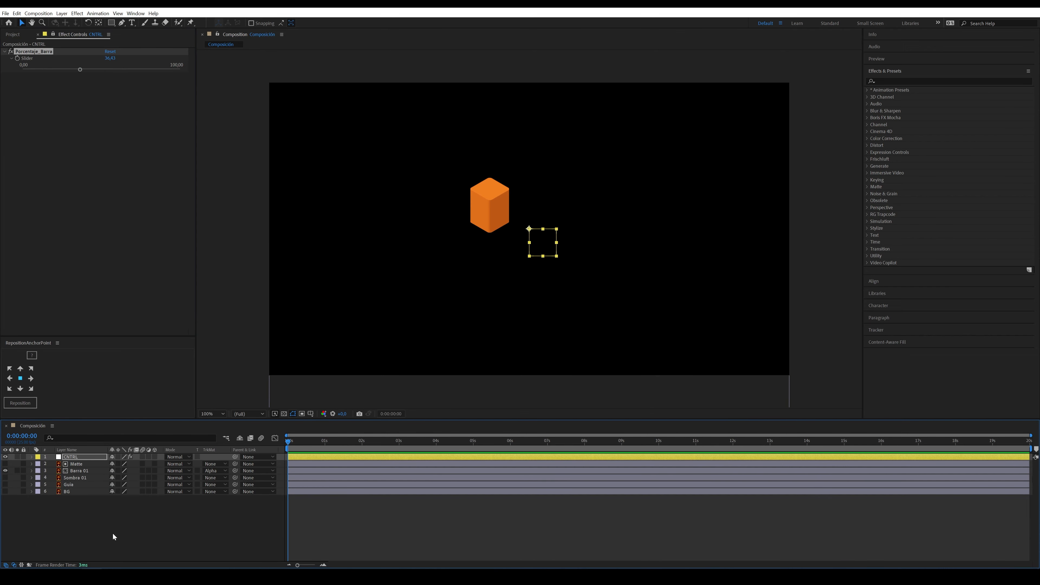
{"action": "left_click", "coordinate": [6, 478]}
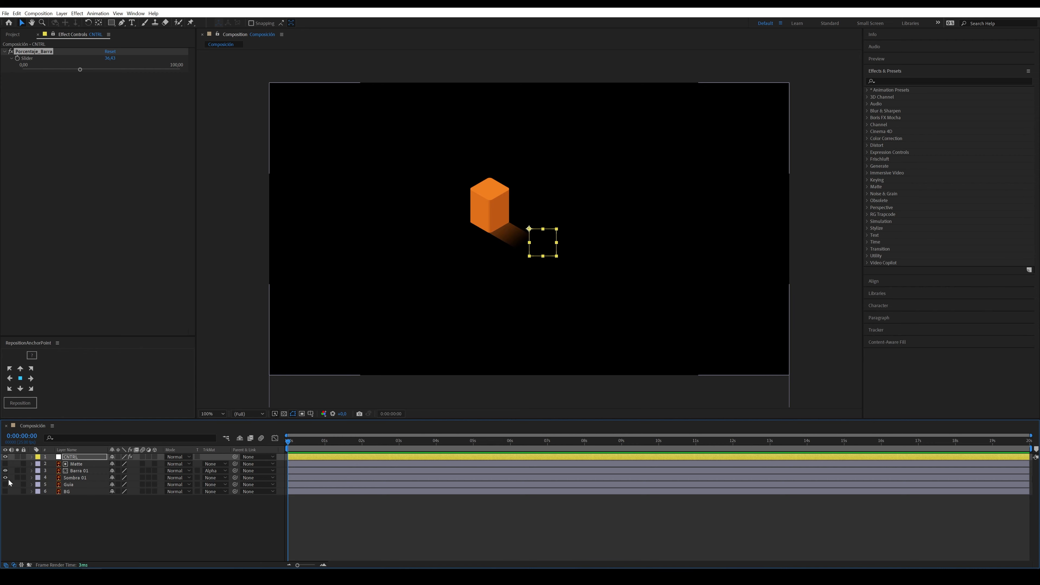
{"action": "left_click", "coordinate": [124, 526]}
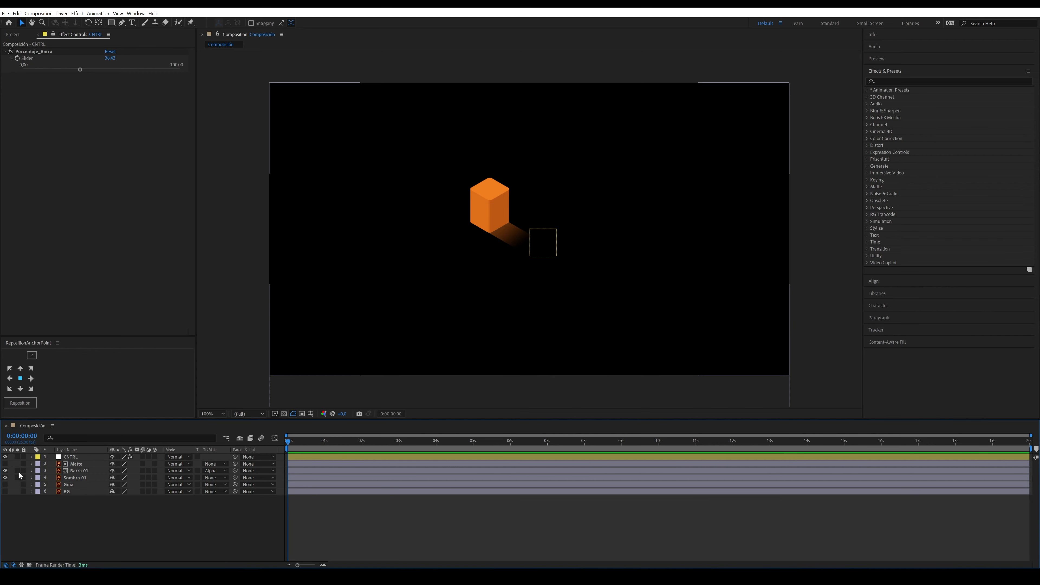
{"action": "left_click", "coordinate": [6, 457]}
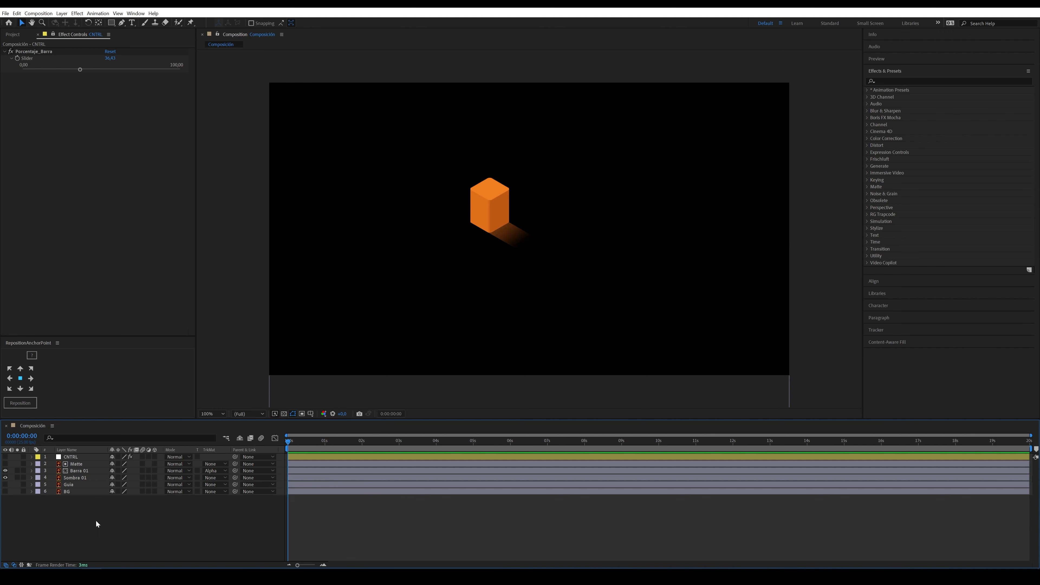
Step: Draw a closed four-point red rectangle with the Pen tool, below and left of the bar, and straighten its corner
{"action": "left_click", "coordinate": [122, 23]}
{"action": "left_click", "coordinate": [340, 236]}
{"action": "left_click", "coordinate": [340, 303]}
{"action": "left_click", "coordinate": [380, 303]}
{"action": "left_click", "coordinate": [380, 234]}
{"action": "left_click", "coordinate": [340, 236]}
{"action": "key", "text": "v"}
{"action": "left_click_drag", "start_coordinate": [380, 234], "coordinate": [379, 238]}
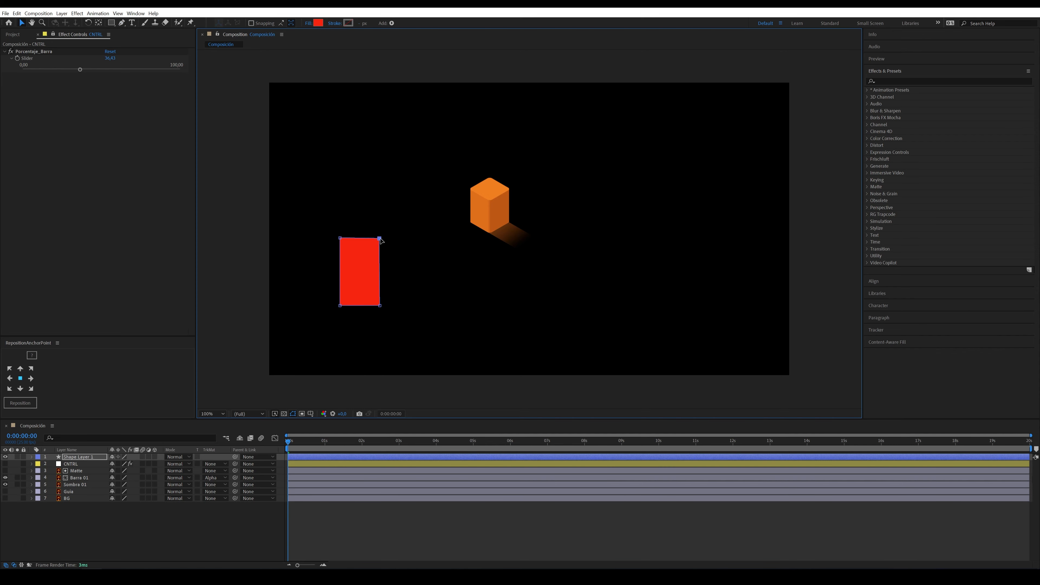
Step: Move the new shape layer between Barra 01 and Sombra 01 and rename it Matte_Sombra
{"action": "left_click_drag", "start_coordinate": [80, 458], "coordinate": [80, 480]}
{"action": "key", "text": "Return"}
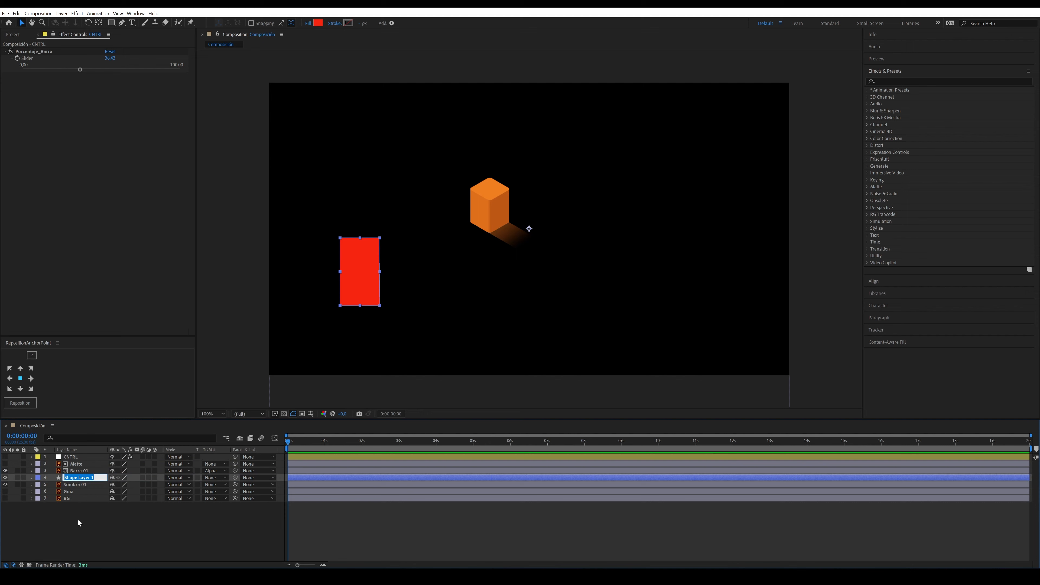
{"action": "type", "text": "Matte_Sombra"}
{"action": "key", "text": "Return"}
Step: Separate Matte_Sombra's Position into X and Y, nudging the rectangle slightly down and right, and center its anchor point
{"action": "key", "text": "p"}
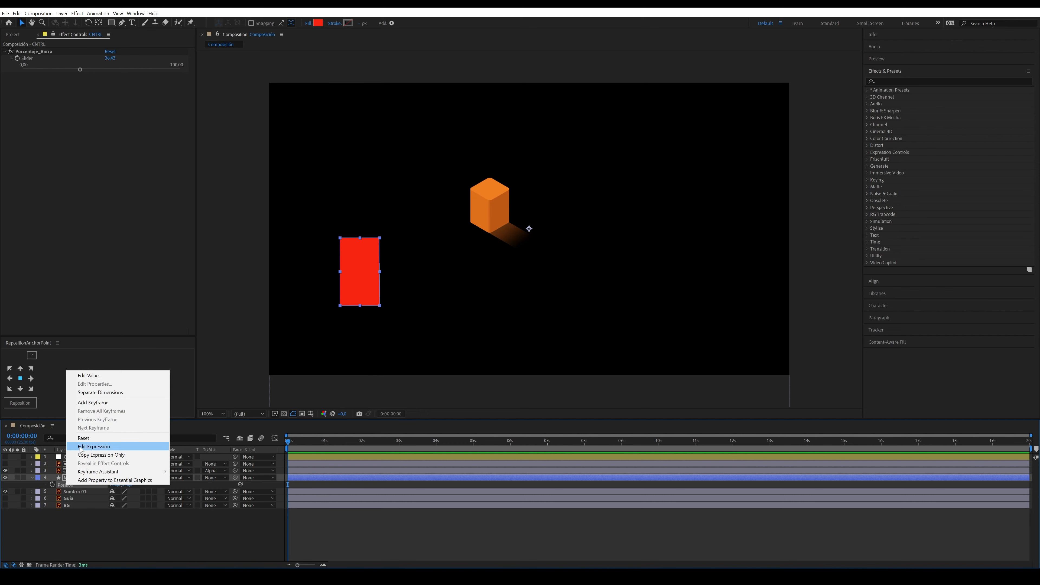
{"action": "left_click", "coordinate": [95, 392]}
{"action": "mouse_move", "coordinate": [115, 484]}
{"action": "left_mouse_down"}
{"action": "mouse_move", "coordinate": [143, 483]}
{"action": "mouse_move", "coordinate": [119, 491]}
{"action": "left_mouse_up"}
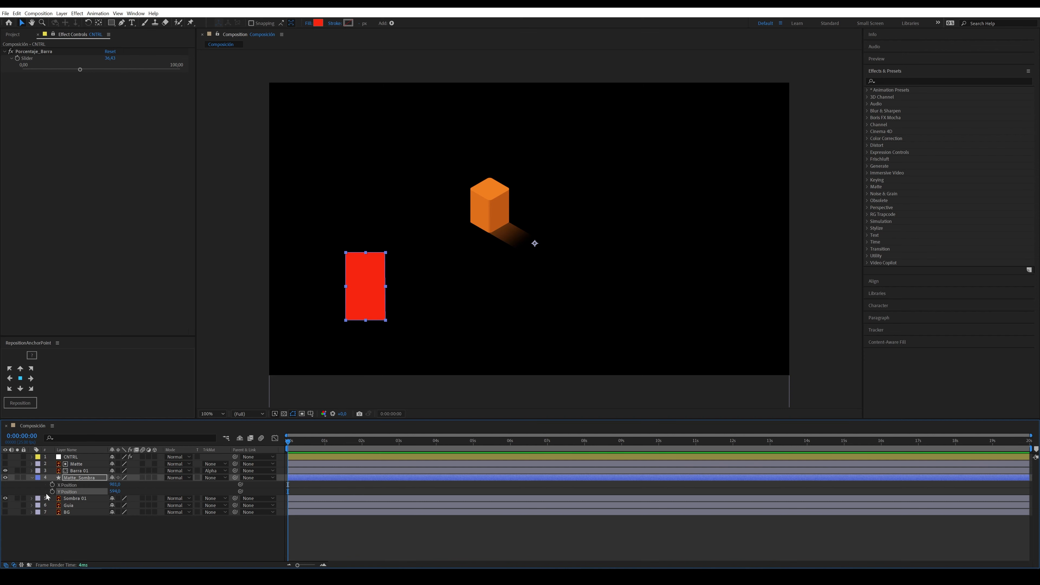
{"action": "left_click", "coordinate": [20, 403]}
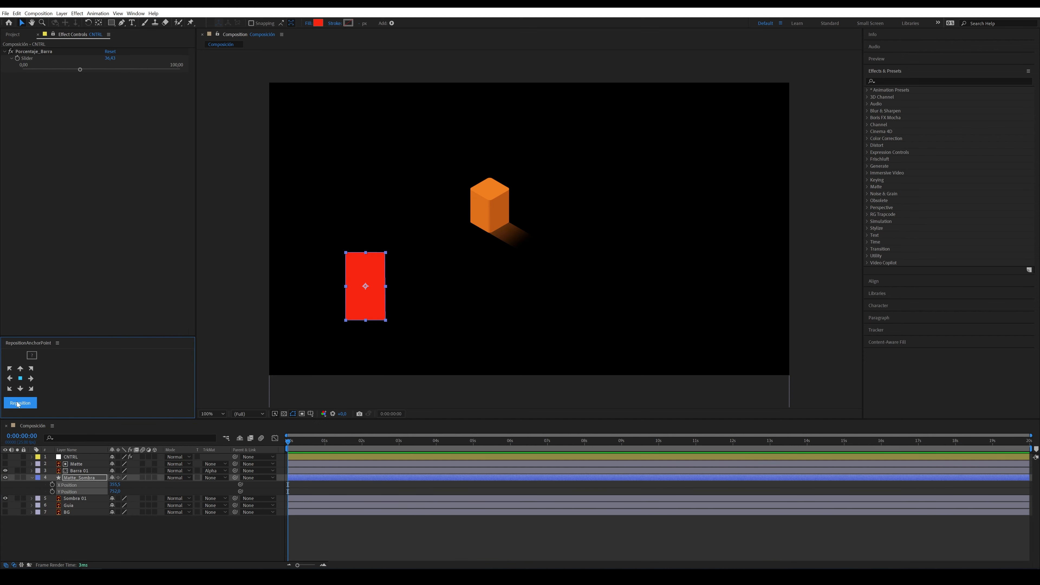
Step: Create a null object, place it directly above Matte_Sombra, and rename it AJUSTE_SOMBRA
{"action": "left_click", "coordinate": [108, 535]}
{"action": "right_click", "coordinate": [109, 535]}
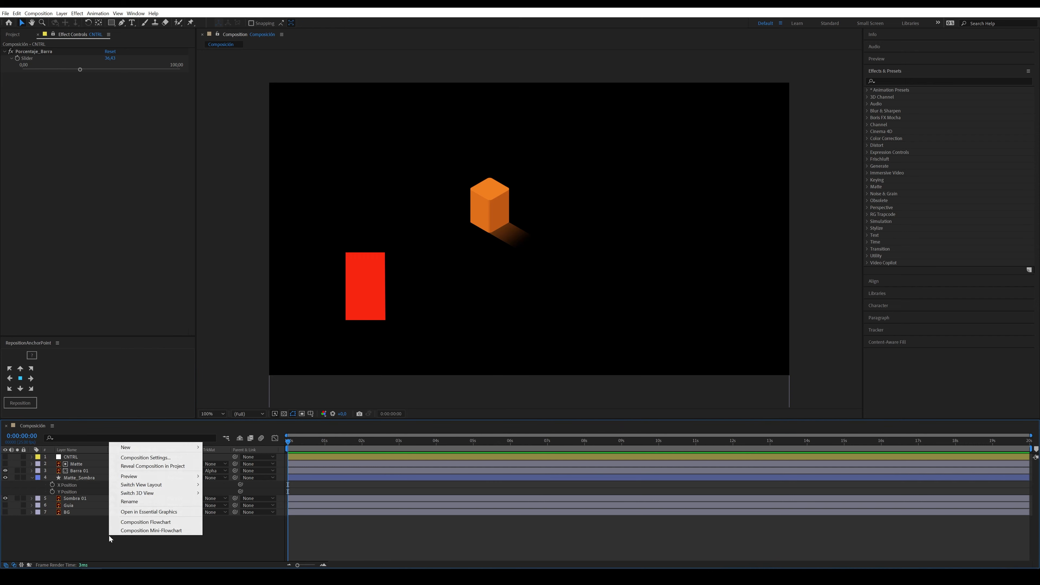
{"action": "mouse_move", "coordinate": [139, 446]}
{"action": "left_click", "coordinate": [223, 492]}
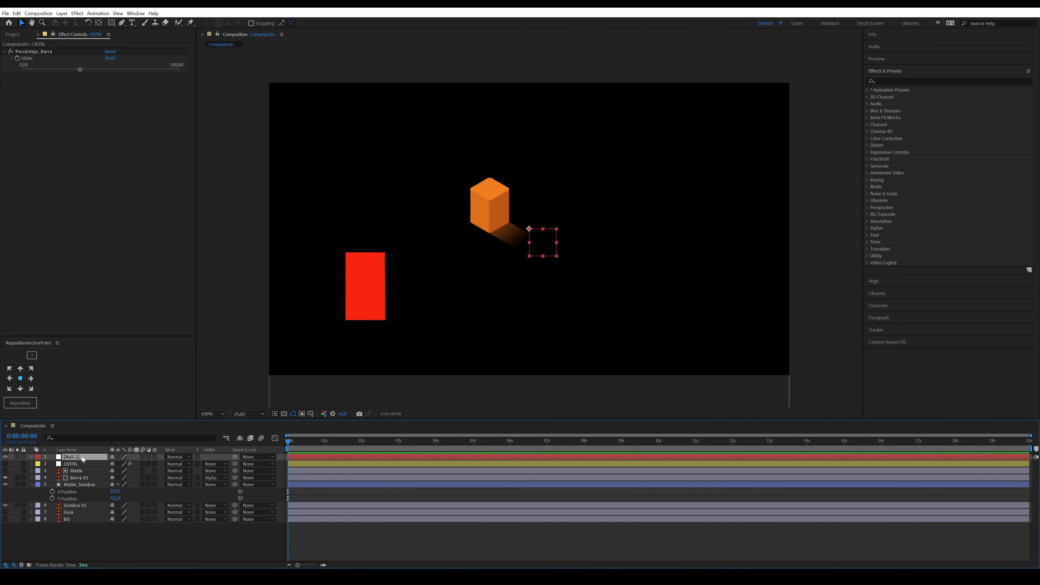
{"action": "left_click_drag", "start_coordinate": [86, 483], "coordinate": [87, 485]}
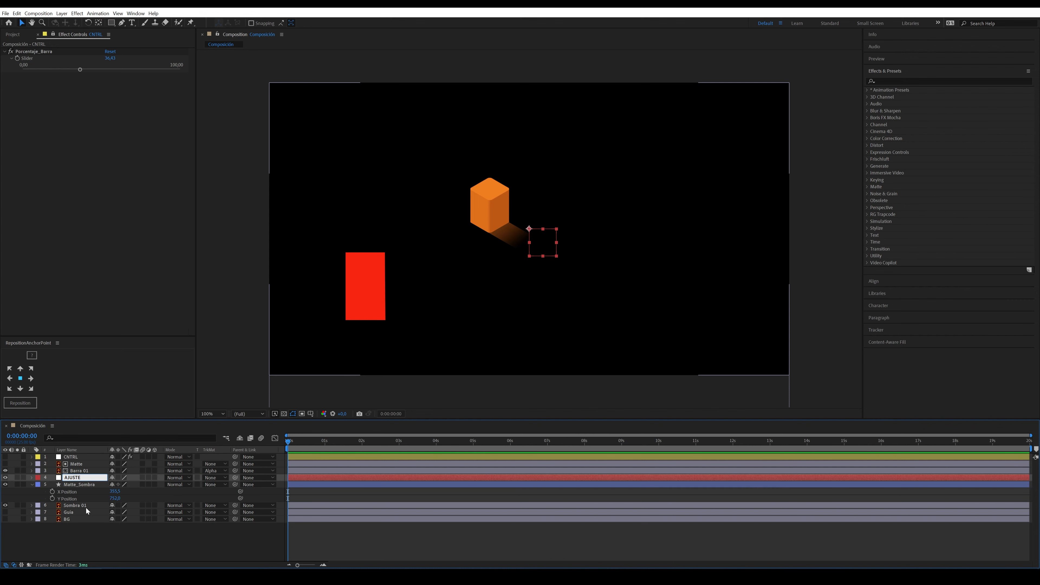
{"action": "left_click", "coordinate": [130, 547]}
Step: Move the red Matte_Sombra rectangle over the null and parent Matte_Sombra to AJUSTE_SOMBRA
{"action": "left_click", "coordinate": [81, 485]}
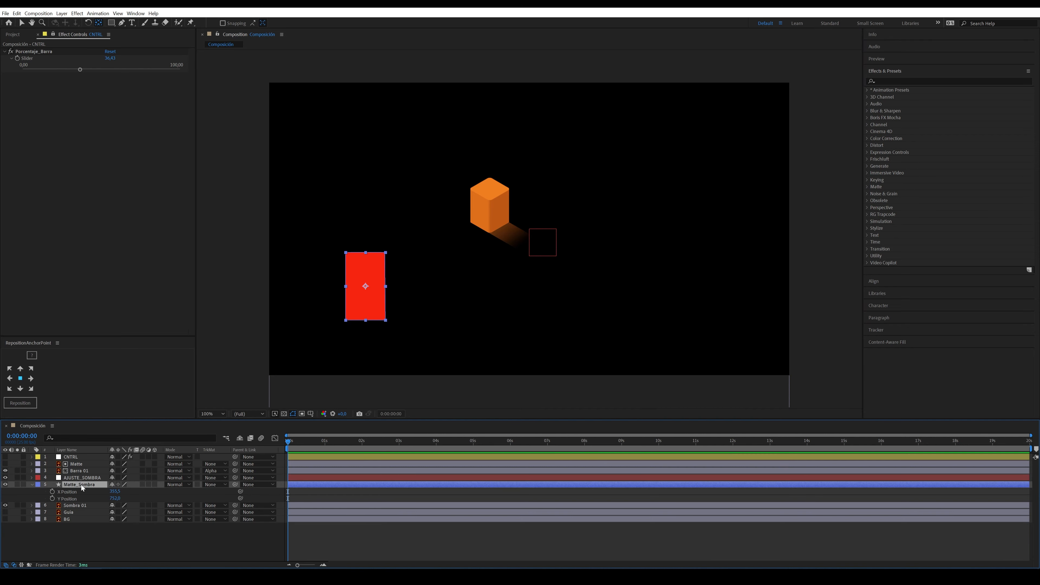
{"action": "key", "text": "v"}
{"action": "mouse_move", "coordinate": [365, 305]}
{"action": "left_mouse_down"}
{"action": "mouse_move", "coordinate": [440, 273]}
{"action": "mouse_move", "coordinate": [543, 266]}
{"action": "left_mouse_up"}
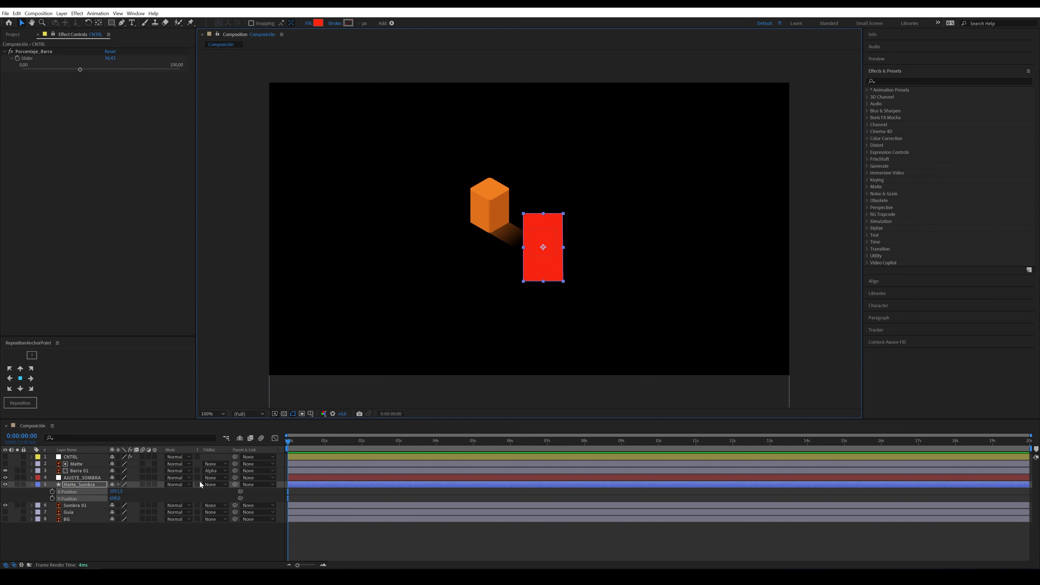
{"action": "left_click_drag", "start_coordinate": [235, 484], "coordinate": [81, 479]}
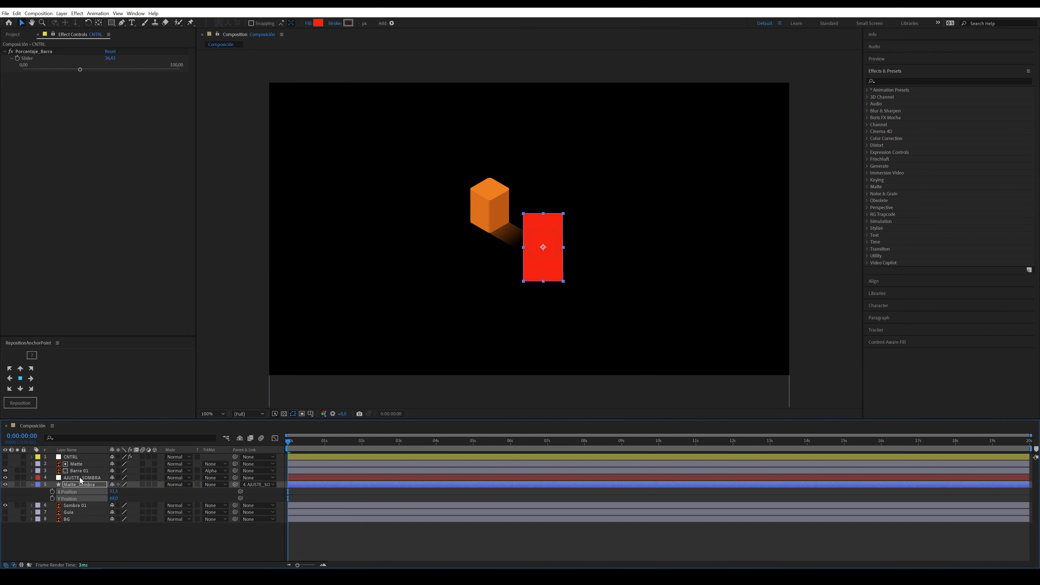
Step: Rotate AJUSTE_SOMBRA to about -50° and shift Matte_Sombra along its Y Position, down the shadow's direction
{"action": "left_click", "coordinate": [81, 479]}
{"action": "key", "text": "r"}
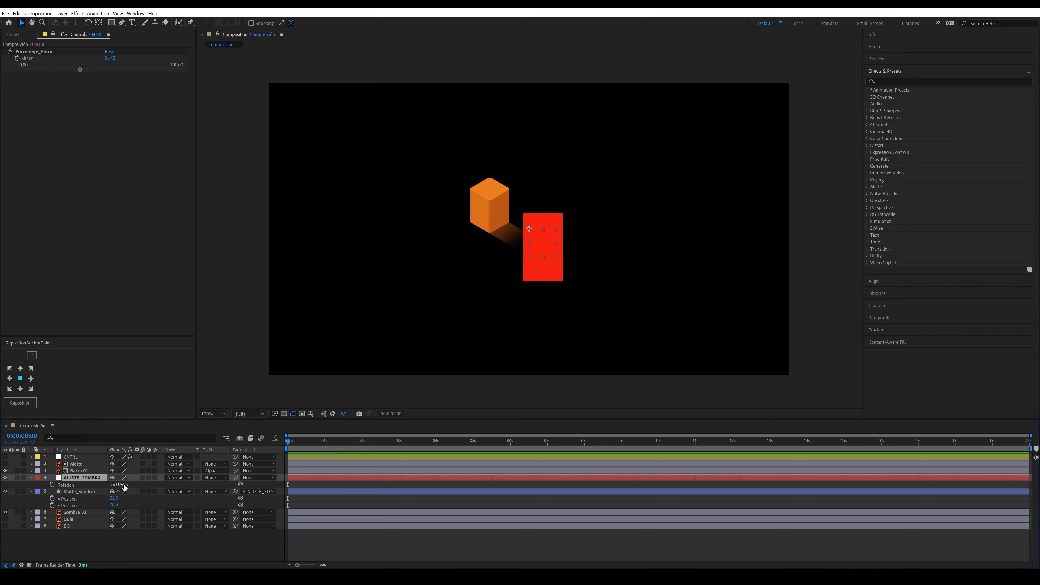
{"action": "left_click_drag", "start_coordinate": [123, 484], "coordinate": [104, 486]}
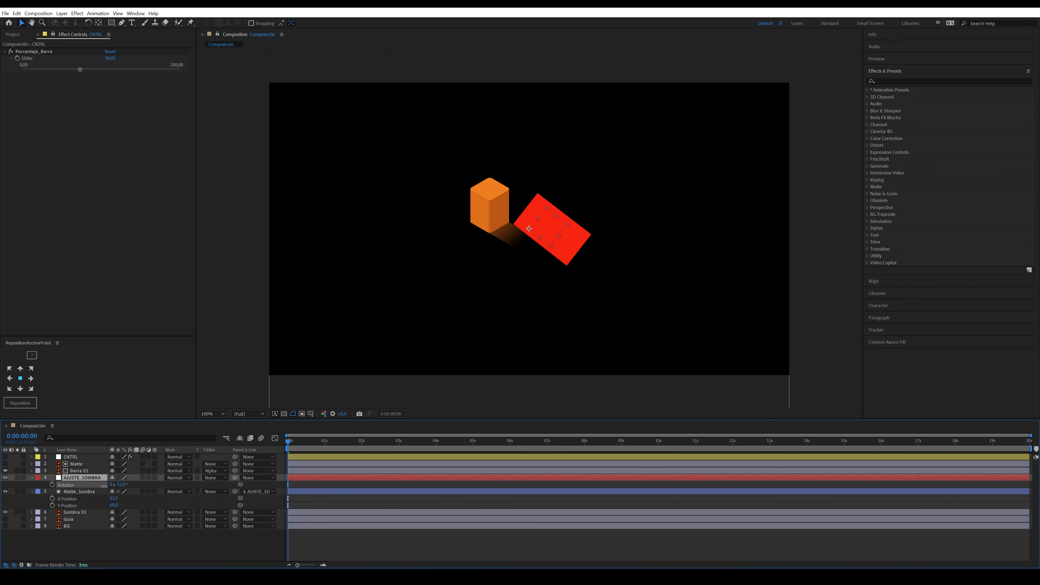
{"action": "left_click_drag", "start_coordinate": [114, 505], "coordinate": [150, 510]}
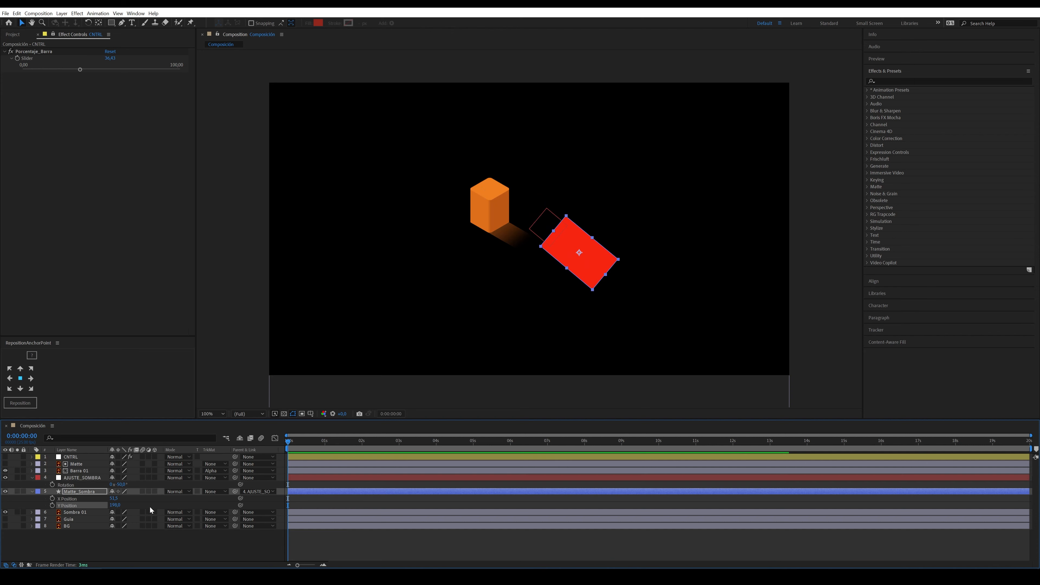
Step: Reshape Matte_Sombra's corner points into an isometric parallelogram behind the bar, with its front edge along the bar's base, and adjust its Y Position
{"action": "key", "text": "g"}
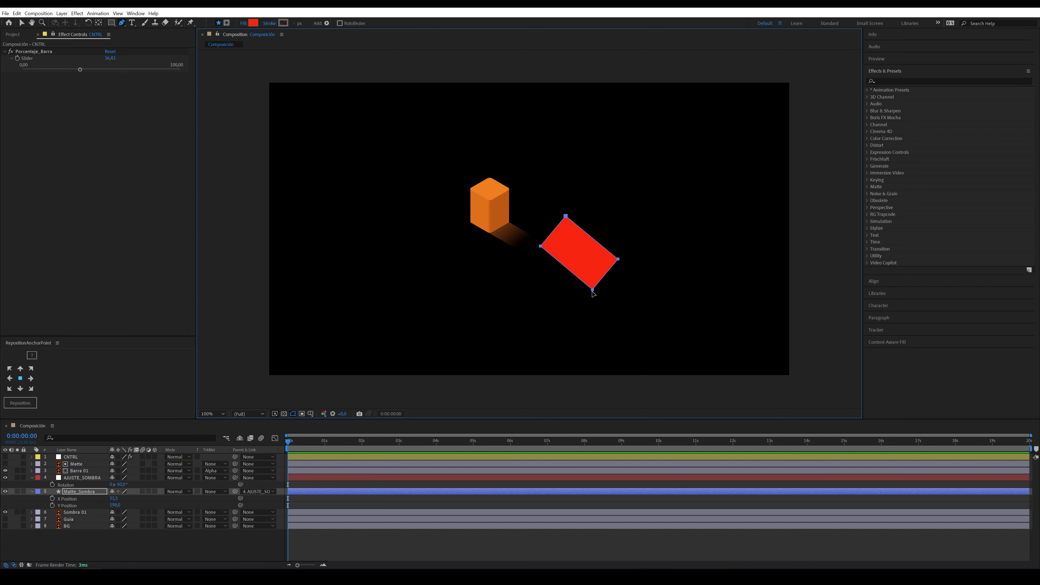
{"action": "left_click_drag", "start_coordinate": [592, 291], "coordinate": [488, 237]}
{"action": "key", "text": "v"}
{"action": "mouse_move", "coordinate": [513, 205]}
{"action": "left_mouse_down"}
{"action": "mouse_move", "coordinate": [519, 216]}
{"action": "mouse_move", "coordinate": [485, 236]}
{"action": "mouse_move", "coordinate": [515, 218]}
{"action": "left_mouse_up"}
{"action": "left_click_drag", "start_coordinate": [435, 192], "coordinate": [443, 210]}
{"action": "left_click_drag", "start_coordinate": [463, 164], "coordinate": [447, 192]}
{"action": "mouse_move", "coordinate": [115, 506]}
{"action": "left_mouse_down"}
{"action": "mouse_move", "coordinate": [214, 512]}
{"action": "mouse_move", "coordinate": [114, 508]}
{"action": "left_mouse_up"}
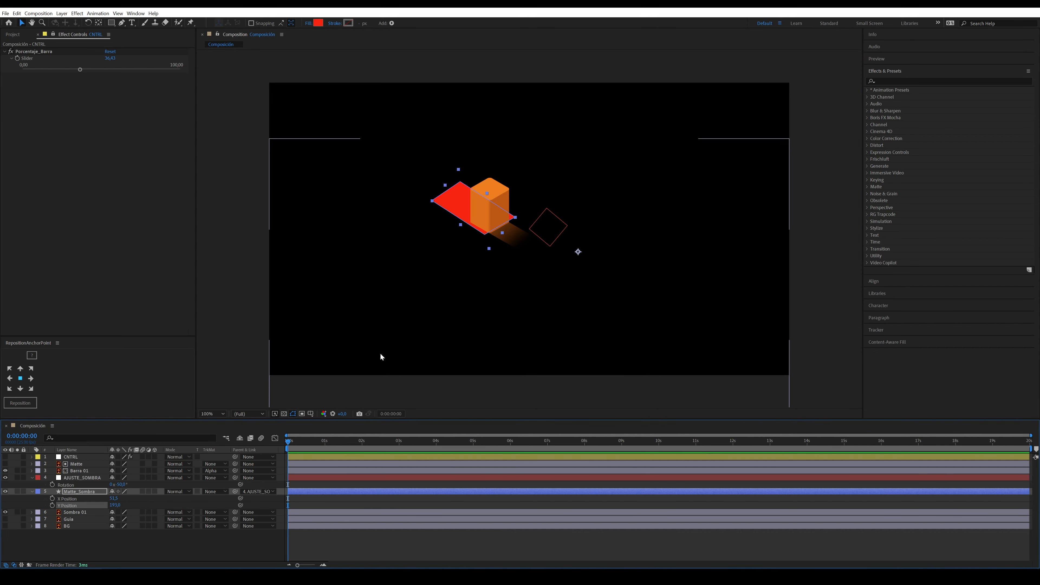
Step: Nudge Matte_Sombra's path slightly right to align with the bar's base and fine-tune its Y Position at the shadow's start
{"action": "double_click", "coordinate": [460, 220]}
{"action": "left_click_drag", "start_coordinate": [460, 220], "coordinate": [464, 219]}
{"action": "key", "text": "Return"}
{"action": "left_click", "coordinate": [436, 202]}
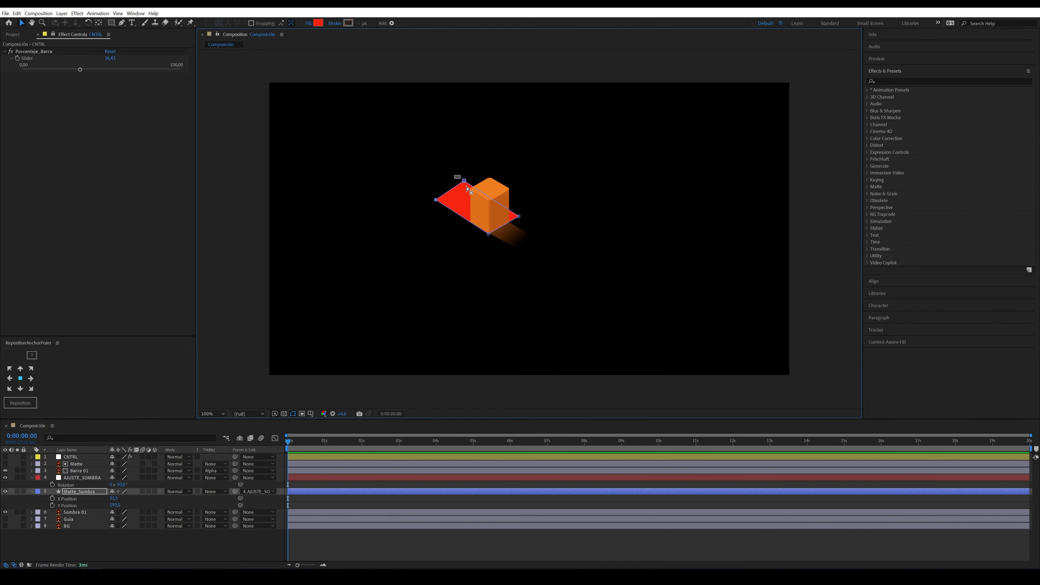
{"action": "mouse_move", "coordinate": [113, 504]}
{"action": "left_mouse_down"}
{"action": "mouse_move", "coordinate": [127, 504]}
{"action": "mouse_move", "coordinate": [114, 505]}
{"action": "left_mouse_up"}
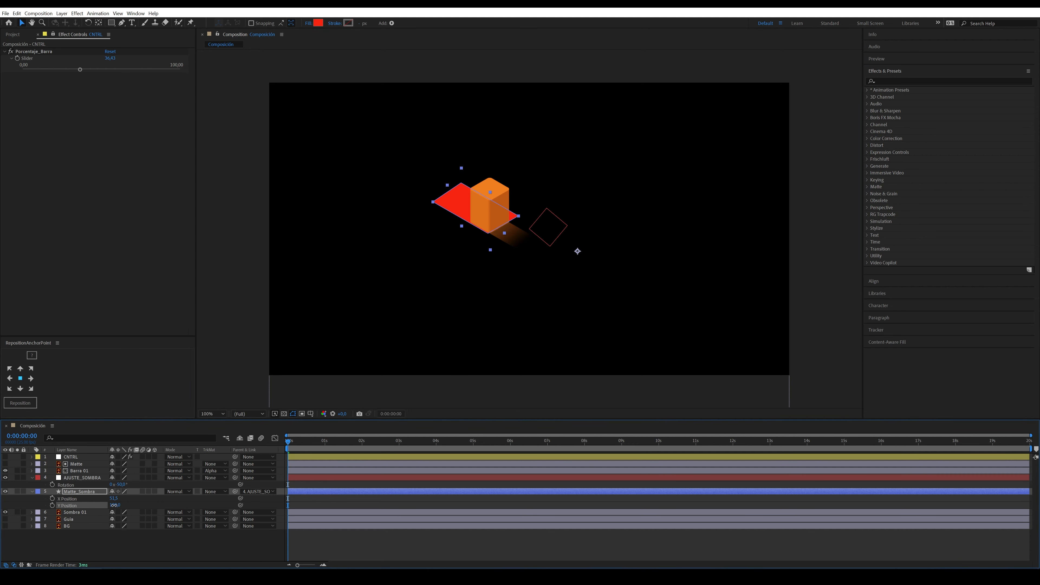
{"action": "left_click", "coordinate": [147, 558]}
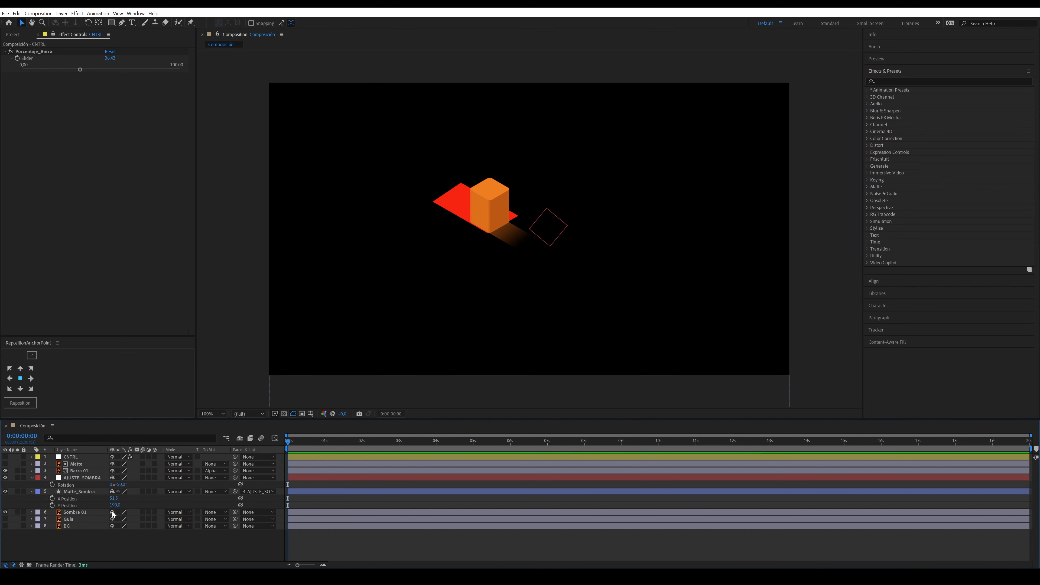
Step: Add a linear(t, tMin, tMax, value1, value2) expression to Matte_Sombra's Y Position, with t linked to CNTRL's Porcentaje_Barra slider
{"action": "left_click", "coordinate": [52, 506], "text": "alt"}
{"action": "left_click", "coordinate": [140, 512]}
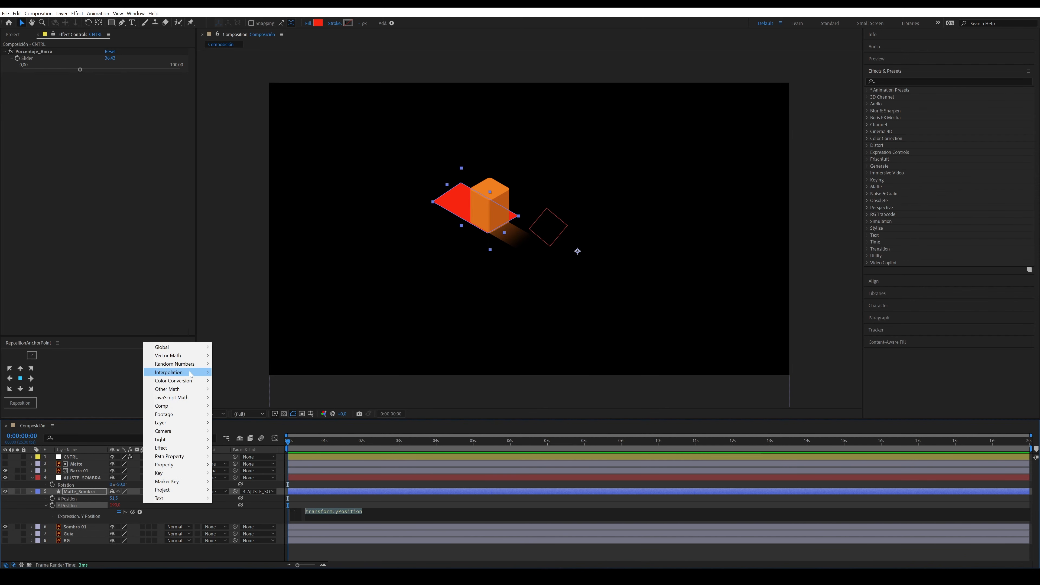
{"action": "mouse_move", "coordinate": [184, 372]}
{"action": "left_click", "coordinate": [315, 381]}
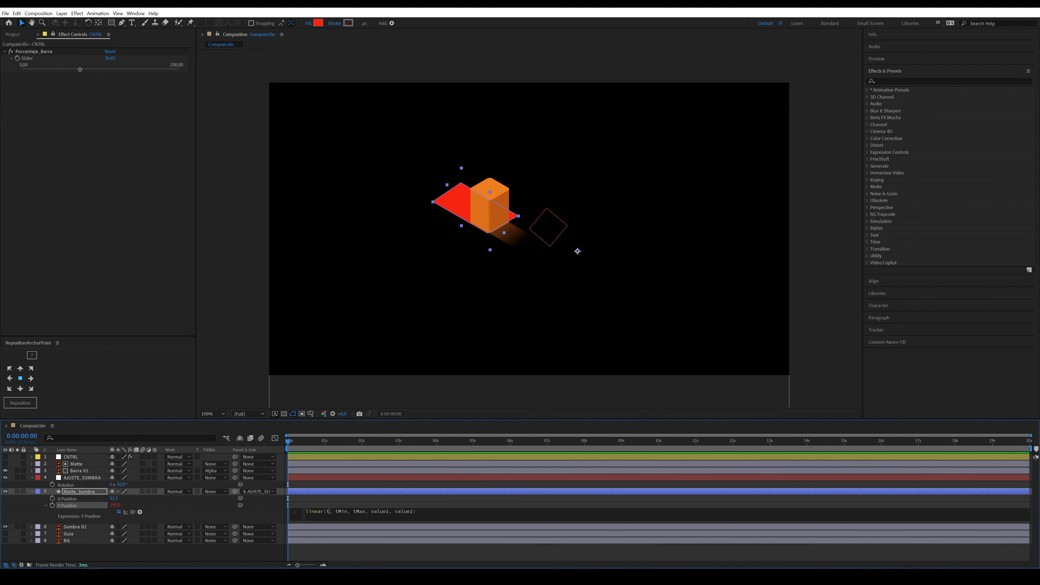
{"action": "left_click_drag", "start_coordinate": [132, 511], "coordinate": [27, 59]}
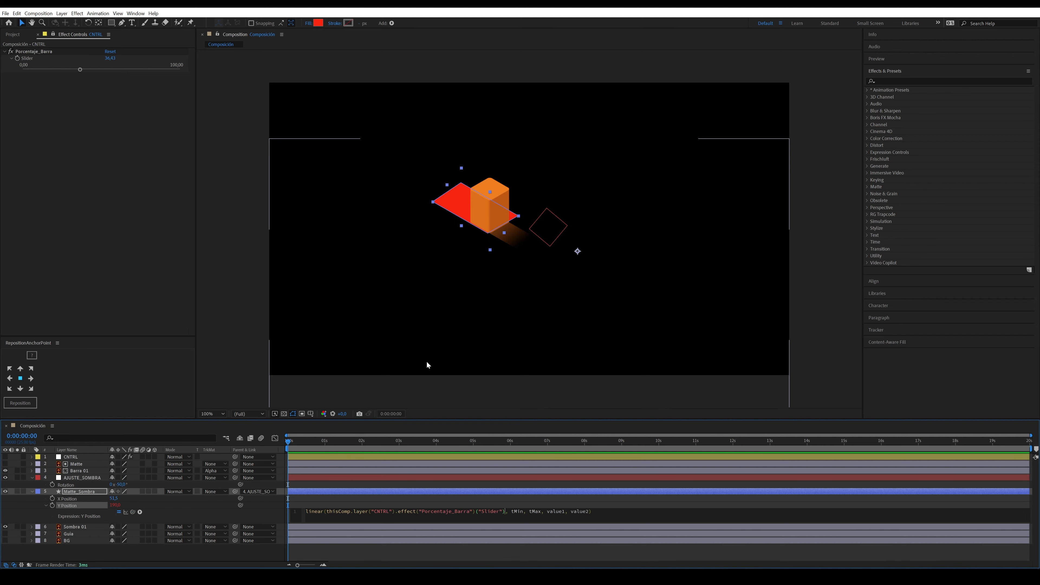
Step: Complete the Y Position expression so slider values 0 to 100 map to positions 190 to 250
{"action": "key", "text": "BackSpace"}
{"action": "key", "text": "BackSpace"}
{"action": "key", "text": "BackSpace"}
{"action": "key", "text": "BackSpace"}
{"action": "type", "text": "0"}
{"action": "key", "text": "BackSpace"}
{"action": "key", "text": "Delete"}
{"action": "key", "text": "Delete"}
{"action": "key", "text": "Delete"}
{"action": "type", "text": "100"}
{"action": "key", "text": "BackSpace"}
{"action": "key", "text": "BackSpace"}
{"action": "key", "text": "BackSpace"}
{"action": "key", "text": "BackSpace"}
{"action": "key", "text": "Delete"}
{"action": "key", "text": "Delete"}
{"action": "type", "text": "190"}
{"action": "key", "text": "BackSpace"}
{"action": "key", "text": "BackSpace"}
{"action": "key", "text": "BackSpace"}
{"action": "key", "text": "BackSpace"}
{"action": "key", "text": "BackSpace"}
{"action": "key", "text": "BackSpace"}
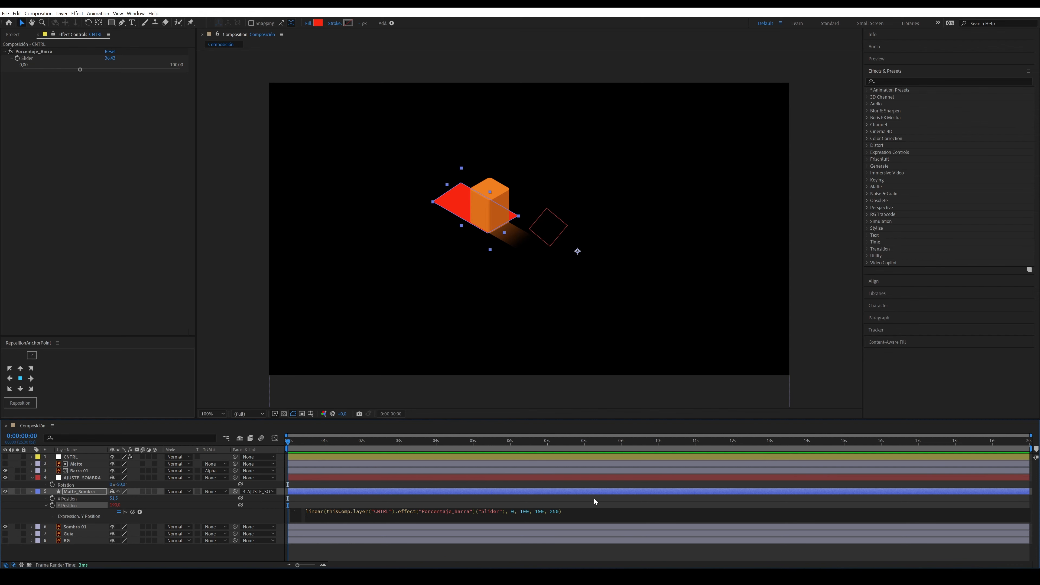
{"action": "type", "text": "250"}
{"action": "left_click", "coordinate": [594, 497]}
Step: Raise the Porcentaje_Barra slider to 100 and change the Y Position expression's end value to 330
{"action": "left_click_drag", "start_coordinate": [80, 69], "coordinate": [181, 73]}
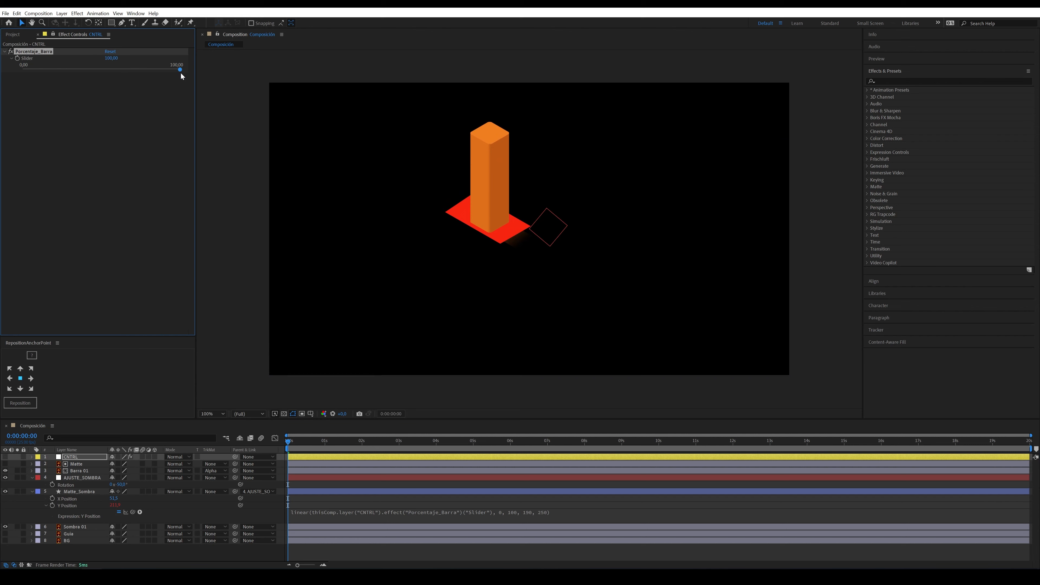
{"action": "left_click", "coordinate": [553, 511]}
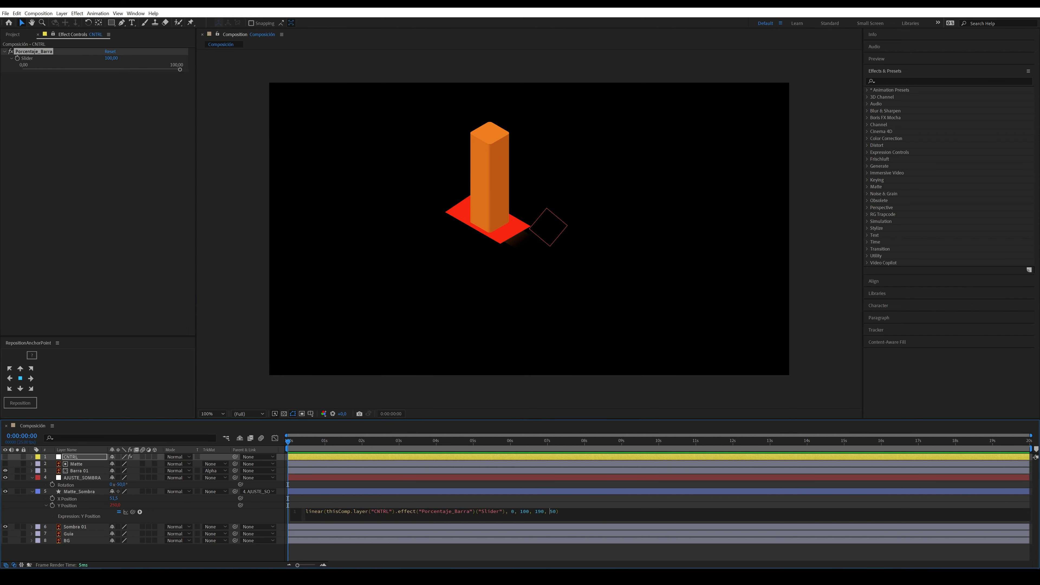
{"action": "type", "text": "33"}
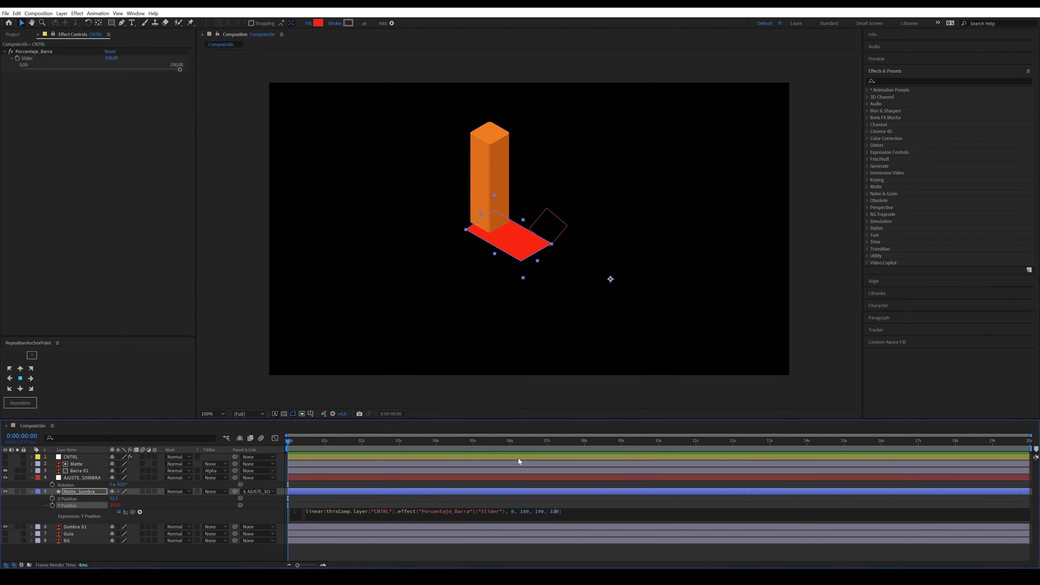
{"action": "left_click", "coordinate": [579, 498]}
Step: Set Sombra 01's track matte to Alpha Matte "Matte_Sombra" and lower the Porcentaje_Barra slider to 0 to test it
{"action": "left_click", "coordinate": [32, 478]}
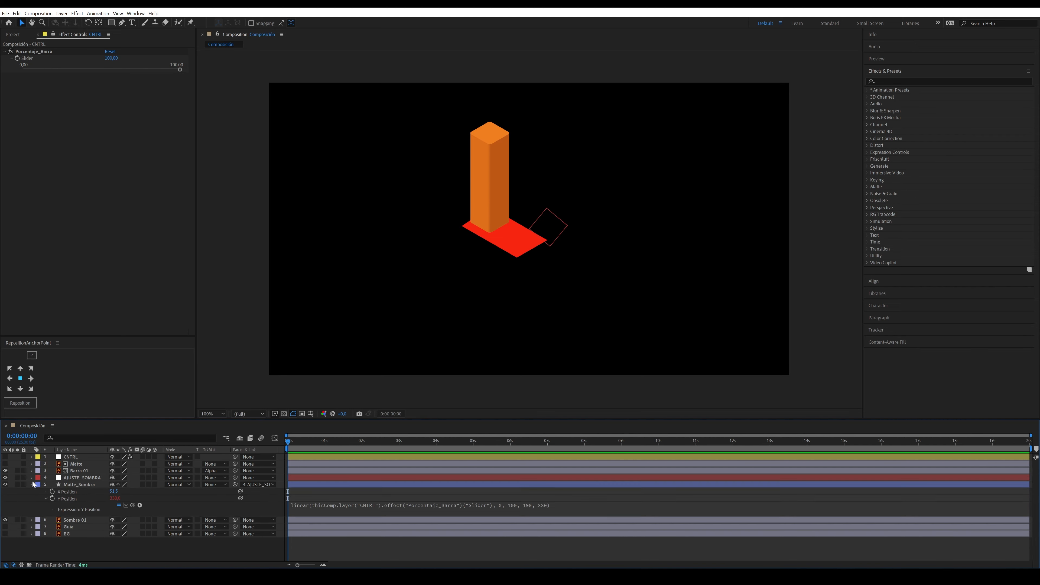
{"action": "left_click", "coordinate": [32, 484]}
{"action": "left_click", "coordinate": [97, 491]}
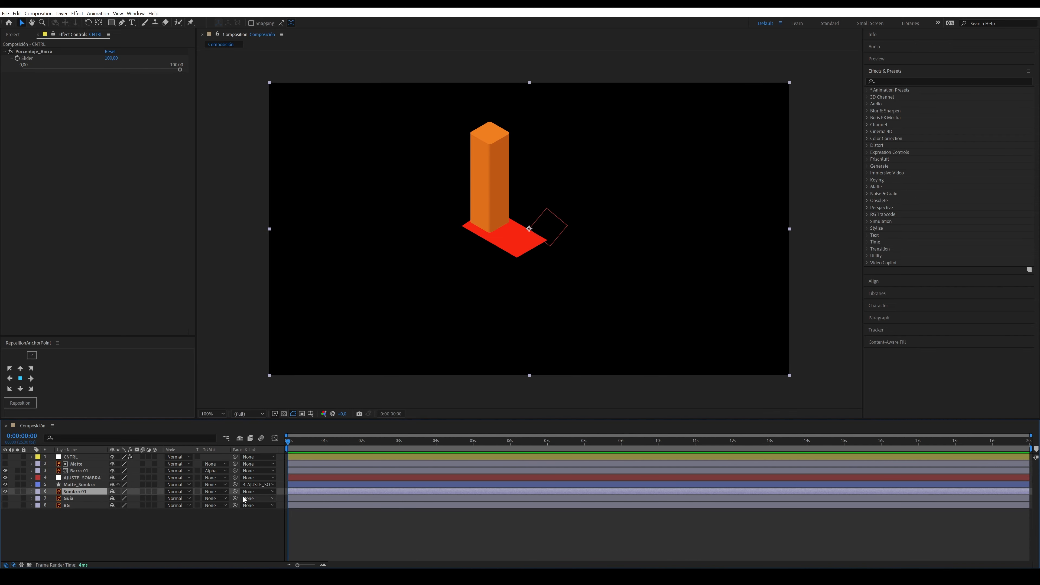
{"action": "left_click", "coordinate": [213, 491]}
{"action": "left_click", "coordinate": [227, 509]}
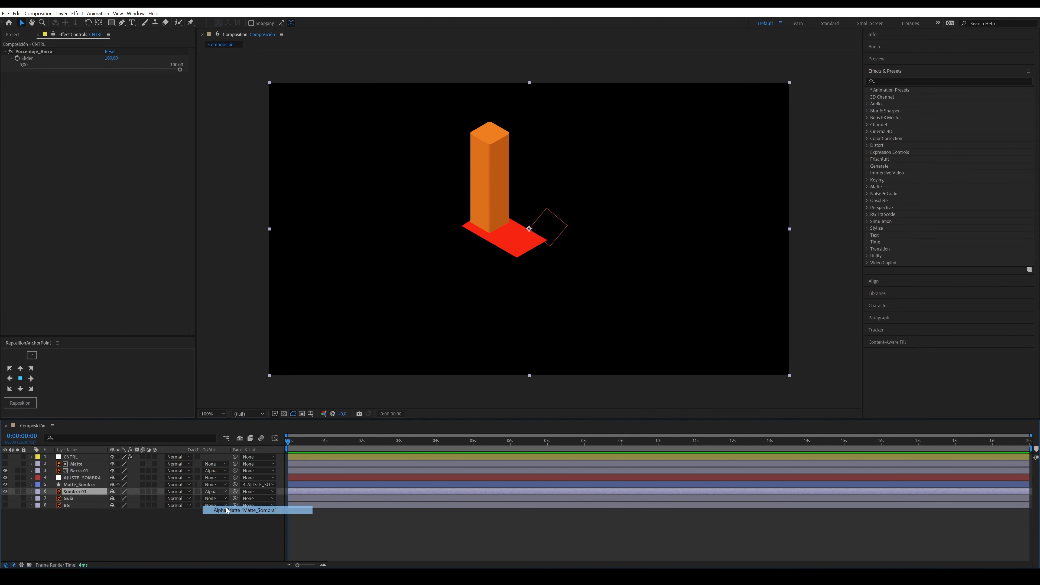
{"action": "left_click_drag", "start_coordinate": [180, 70], "coordinate": [22, 72]}
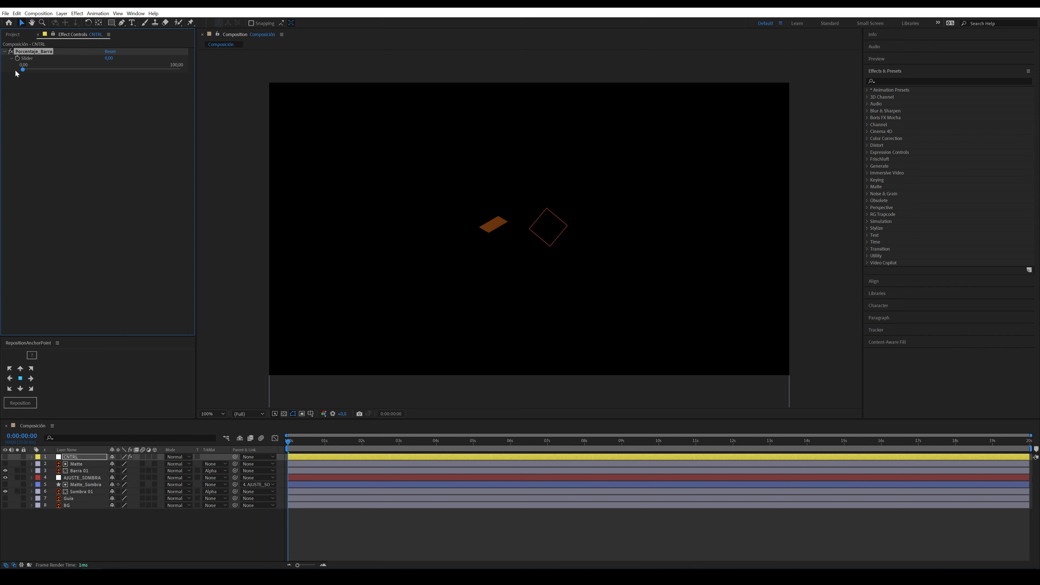
Step: Add a linear expression to Matte_Sombra's Opacity, with its t argument linked to the Porcentaje_Barra slider
{"action": "left_click", "coordinate": [87, 485]}
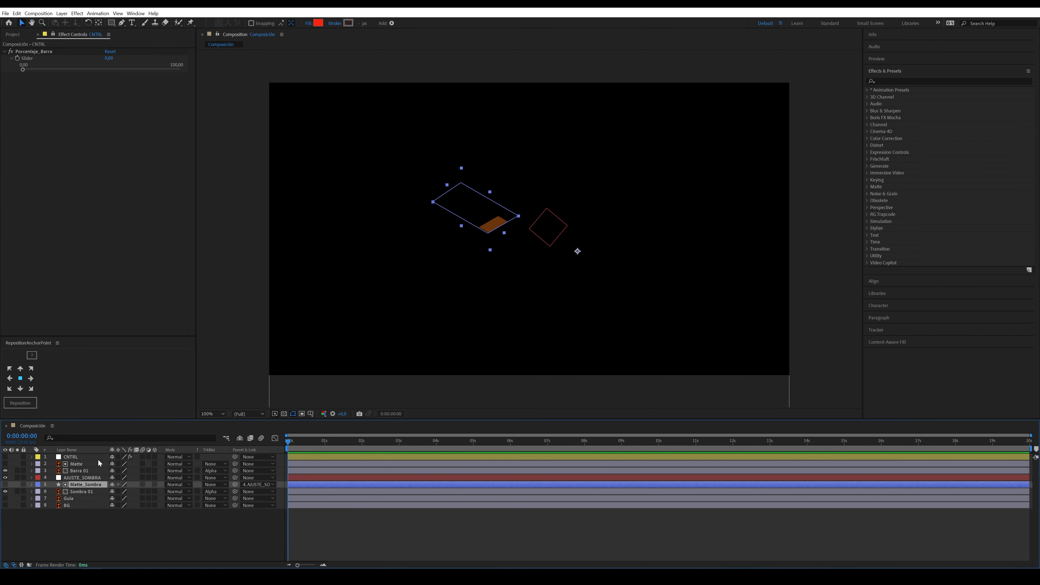
{"action": "key", "text": "e"}
{"action": "key", "text": "e"}
{"action": "left_click", "coordinate": [482, 490]}
{"action": "left_click", "coordinate": [81, 485]}
{"action": "key", "text": "t"}
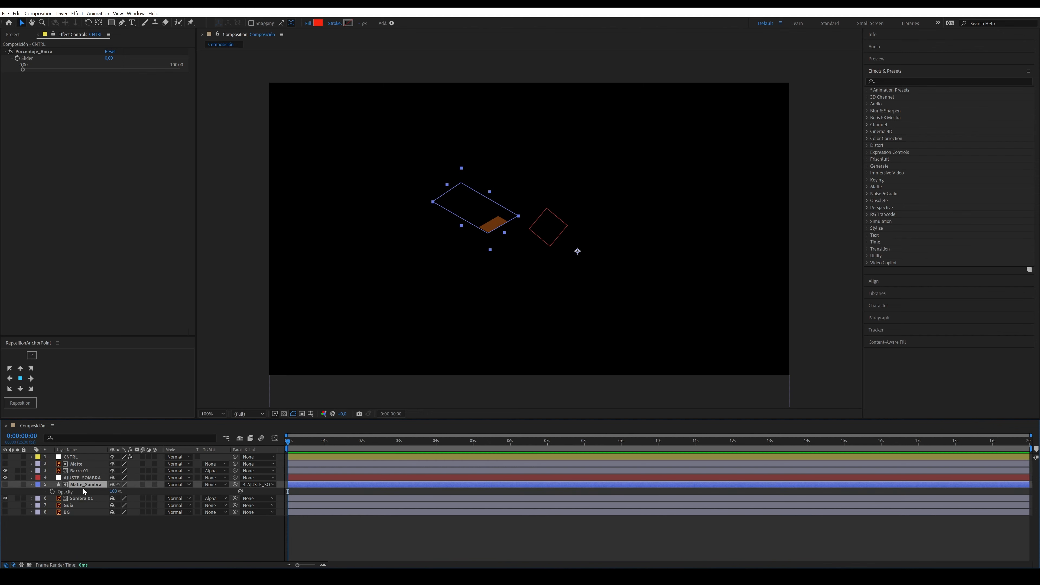
{"action": "left_click", "coordinate": [51, 491], "text": "alt"}
{"action": "left_click", "coordinate": [140, 498]}
{"action": "mouse_move", "coordinate": [193, 359]}
{"action": "left_click", "coordinate": [245, 358]}
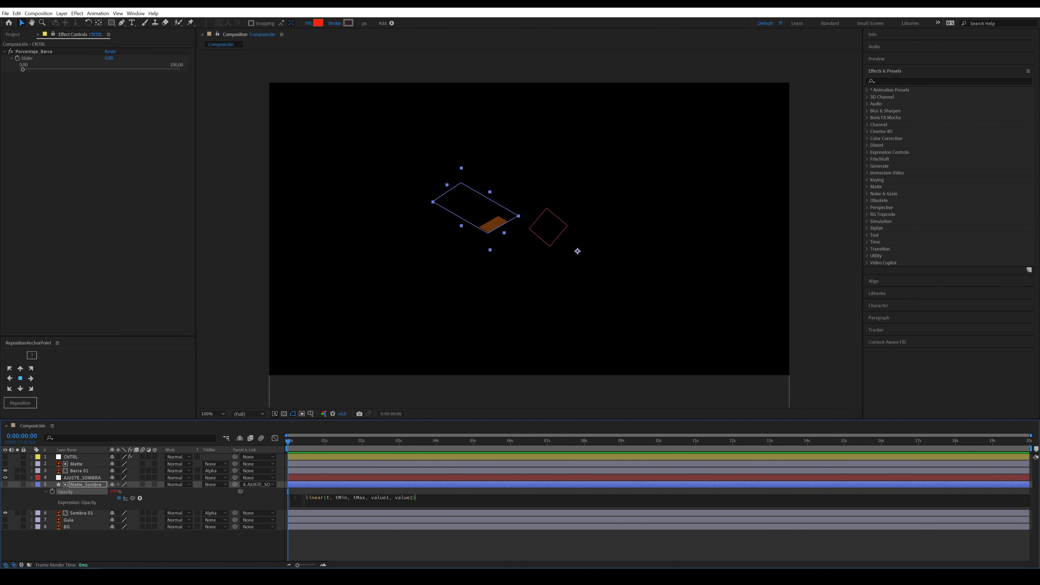
{"action": "left_click_drag", "start_coordinate": [132, 497], "coordinate": [27, 58]}
Step: Map slider values 0 to 1 to opacity 0 to 100 in the expression, and test with the slider at 100
{"action": "key", "text": "BackSpace"}
{"action": "key", "text": "BackSpace"}
{"action": "key", "text": "BackSpace"}
{"action": "key", "text": "BackSpace"}
{"action": "type", "text": "0"}
{"action": "key", "text": "Right"}
{"action": "key", "text": "Right"}
{"action": "key", "text": "Right"}
{"action": "key", "text": "Right"}
{"action": "key", "text": "Right"}
{"action": "key", "text": "Right"}
{"action": "key", "text": "BackSpace"}
{"action": "key", "text": "BackSpace"}
{"action": "key", "text": "BackSpace"}
{"action": "key", "text": "BackSpace"}
{"action": "type", "text": "1"}
{"action": "key", "text": "Right"}
{"action": "key", "text": "Right"}
{"action": "key", "text": "Right"}
{"action": "key", "text": "Right"}
{"action": "key", "text": "Right"}
{"action": "key", "text": "Right"}
{"action": "key", "text": "Right"}
{"action": "key", "text": "Right"}
{"action": "key", "text": "BackSpace"}
{"action": "key", "text": "BackSpace"}
{"action": "key", "text": "BackSpace"}
{"action": "key", "text": "BackSpace"}
{"action": "key", "text": "BackSpace"}
{"action": "key", "text": "BackSpace"}
{"action": "type", "text": "0"}
{"action": "key", "text": "Right"}
{"action": "key", "text": "Right"}
{"action": "key", "text": "Right"}
{"action": "key", "text": "Right"}
{"action": "key", "text": "Right"}
{"action": "key", "text": "Right"}
{"action": "key", "text": "Right"}
{"action": "key", "text": "Right"}
{"action": "key", "text": "BackSpace"}
{"action": "key", "text": "BackSpace"}
{"action": "key", "text": "BackSpace"}
{"action": "key", "text": "BackSpace"}
{"action": "key", "text": "BackSpace"}
{"action": "key", "text": "BackSpace"}
{"action": "type", "text": "100"}
{"action": "left_click", "coordinate": [499, 538]}
{"action": "left_click_drag", "start_coordinate": [23, 70], "coordinate": [182, 70]}
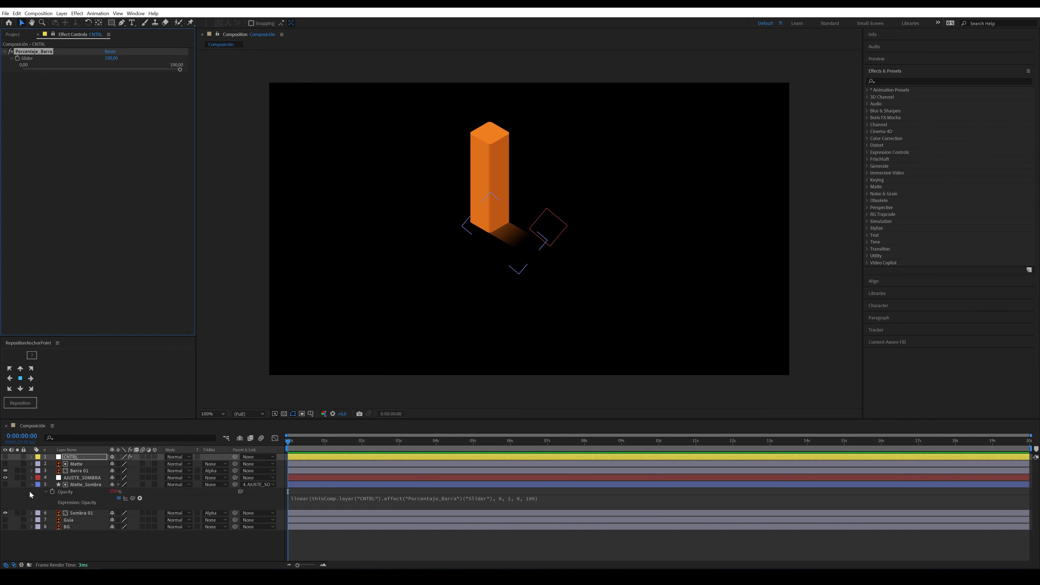
{"action": "left_click", "coordinate": [31, 483]}
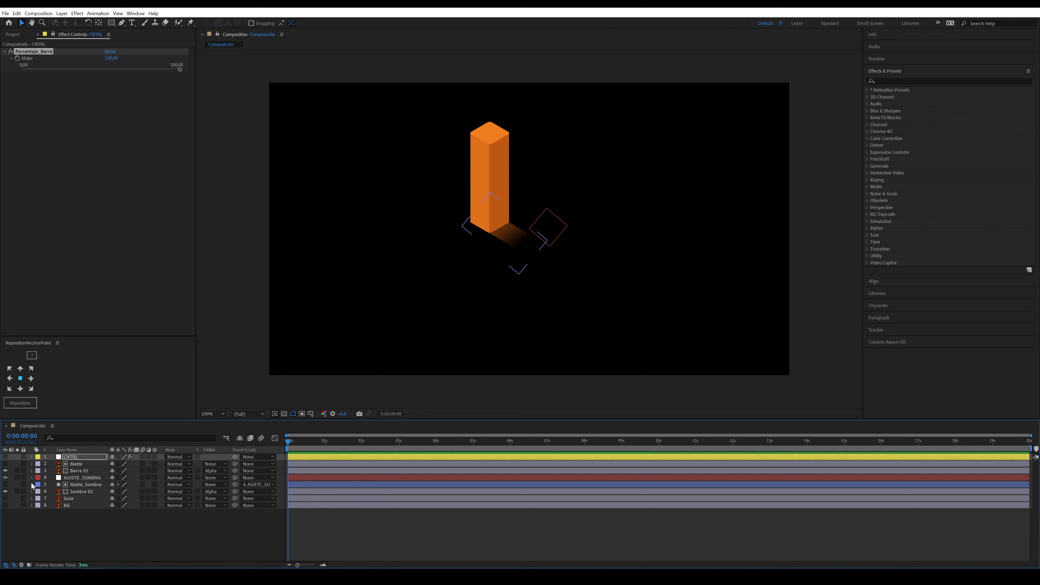
Step: Delete the Guia and BG layers from the composition
{"action": "left_click", "coordinate": [81, 524]}
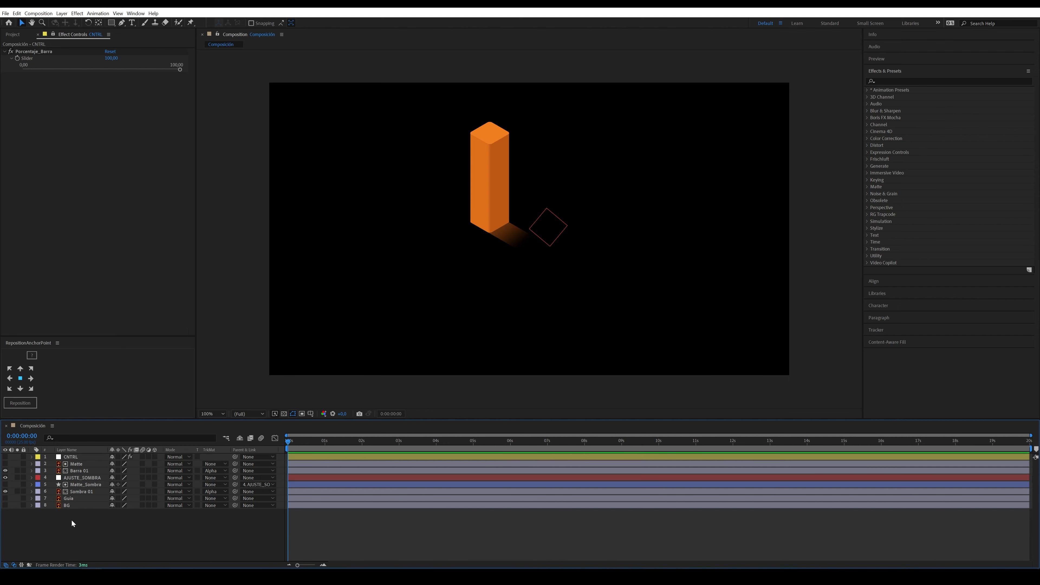
{"action": "left_click_drag", "start_coordinate": [65, 524], "coordinate": [88, 495]}
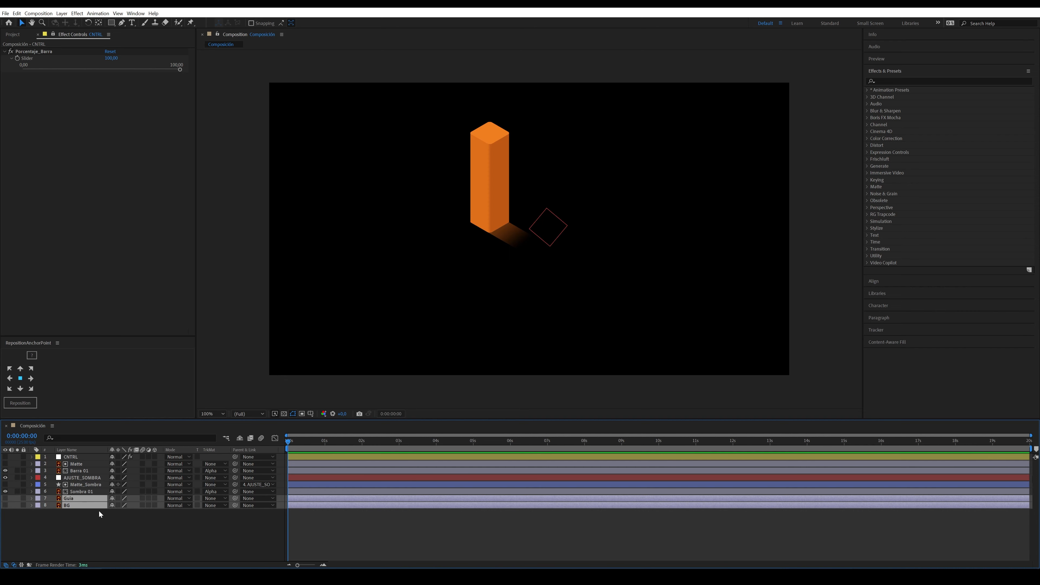
{"action": "key", "text": "Delete"}
Step: Rename the composition Barra 01 and duplicate it twice as Barra 02 and Barra 03
{"action": "left_click", "coordinate": [13, 34]}
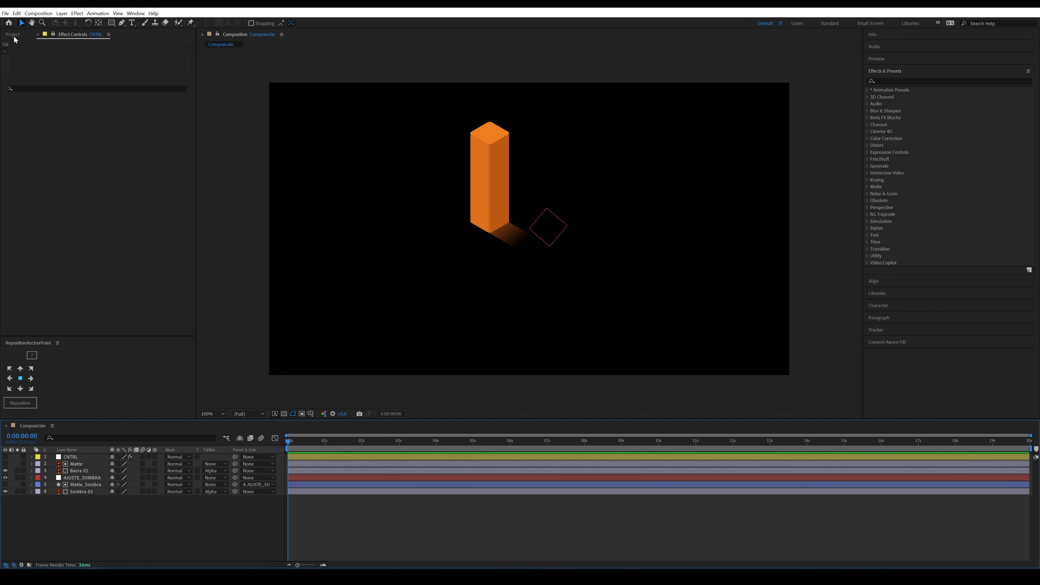
{"action": "key", "text": "Return"}
{"action": "type", "text": "Barra 0"}
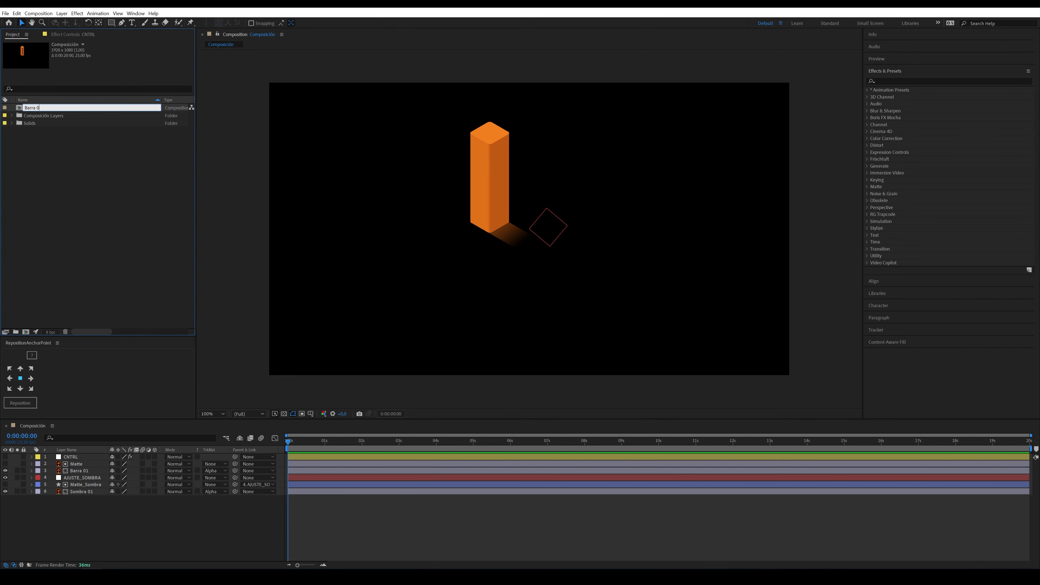
{"action": "type", "text": "1"}
{"action": "key", "text": "Return"}
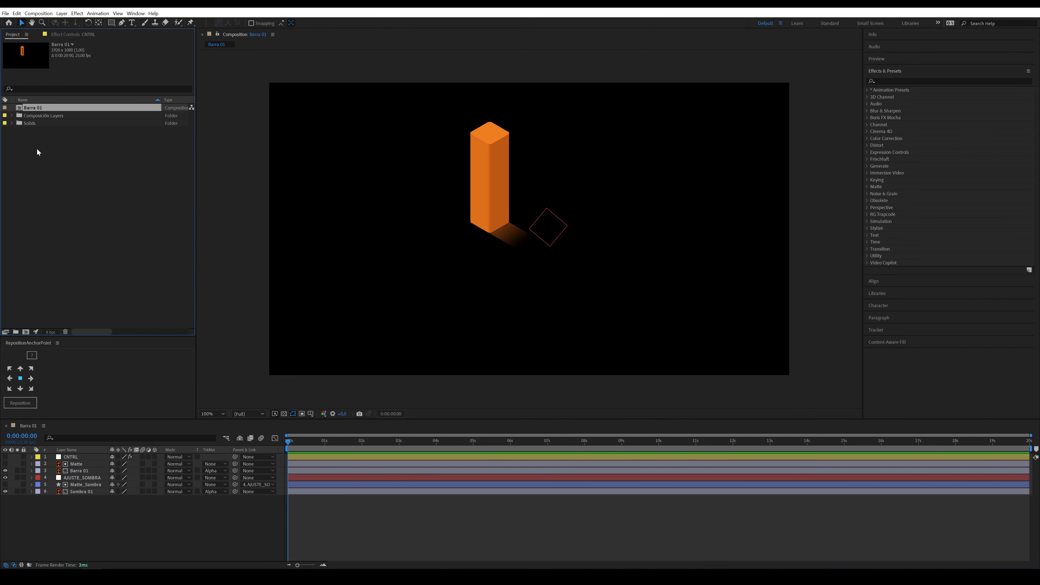
{"action": "key", "text": "ctrl+d"}
{"action": "key", "text": "ctrl+d"}
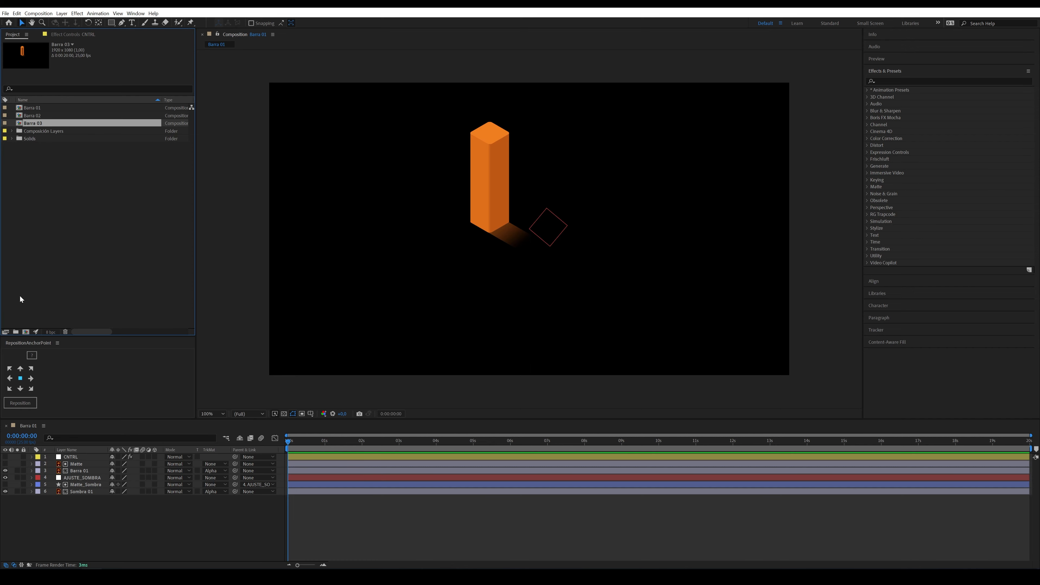
Step: Create a new composition named MASTER at 1920 x 1080, 25 fps, with a 20-second duration
{"action": "left_click", "coordinate": [25, 331]}
{"action": "type", "text": "MASTER"}
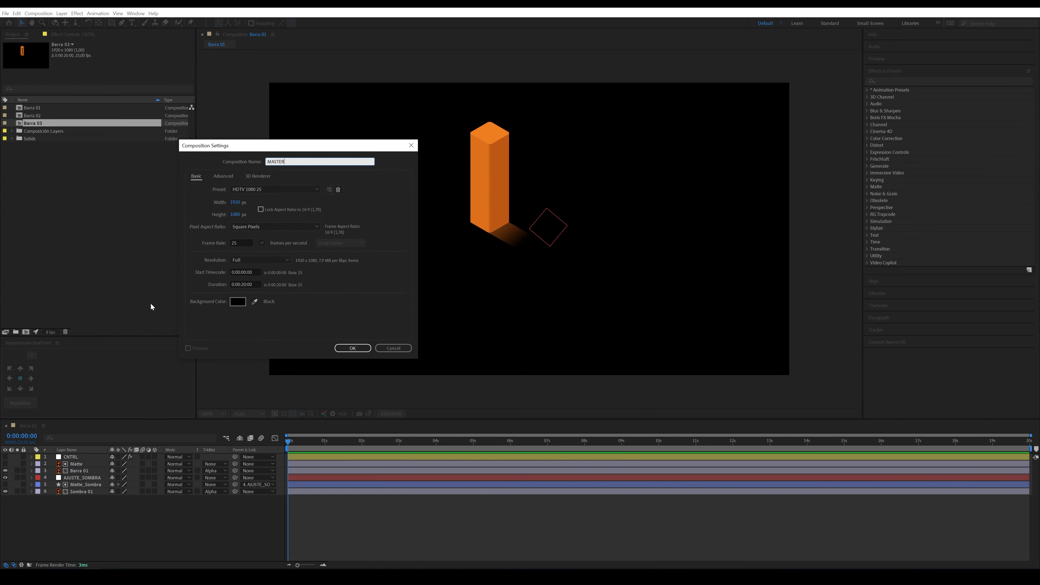
{"action": "left_click", "coordinate": [352, 348]}
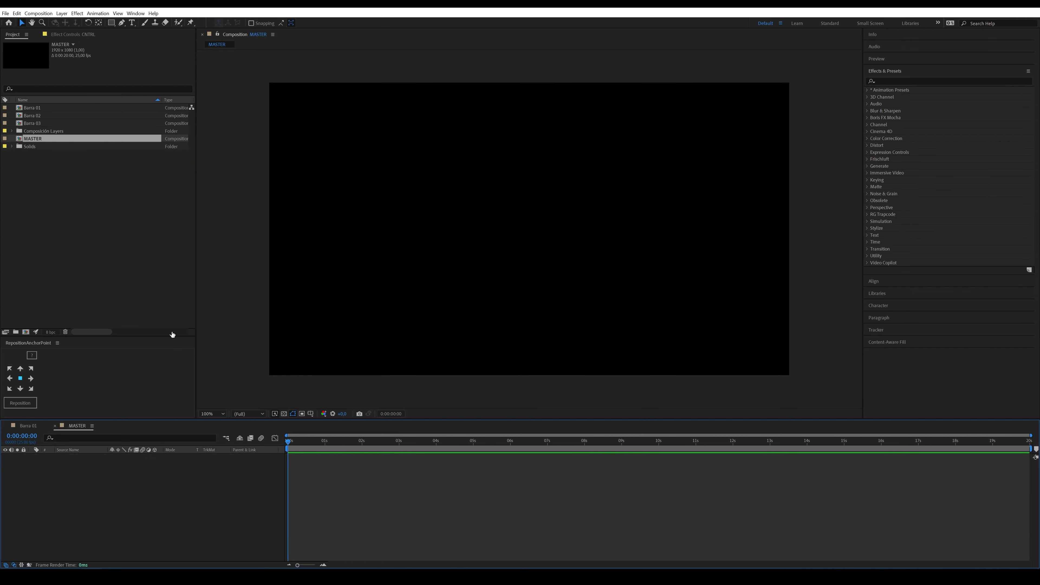
Step: Add the BG and Guia artwork to the MASTER composition, with Guia above BG, and hide the Guia layer
{"action": "left_click", "coordinate": [12, 132]}
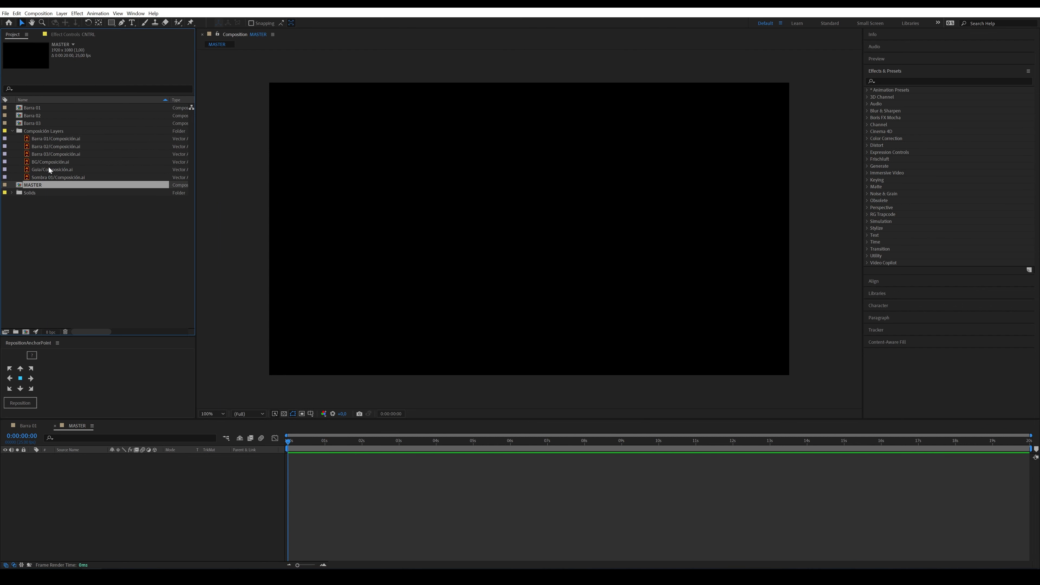
{"action": "left_click_drag", "start_coordinate": [48, 165], "coordinate": [79, 502]}
{"action": "left_click_drag", "start_coordinate": [52, 169], "coordinate": [78, 467]}
{"action": "left_click", "coordinate": [5, 457]}
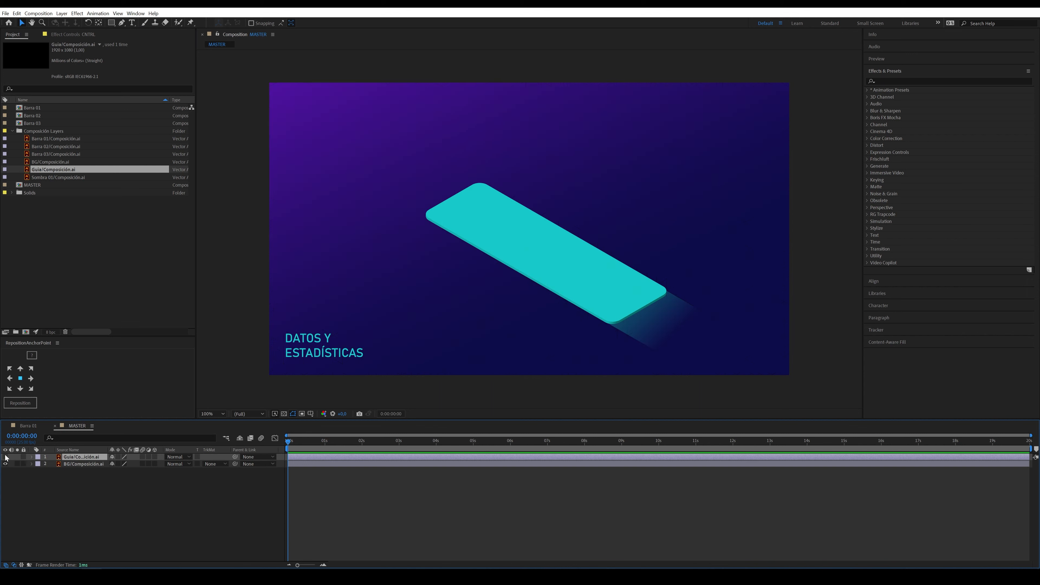
Step: Place the Barra 01, Barra 02 and Barra 03 compositions above the guide layer in MASTER
{"action": "left_click_drag", "start_coordinate": [33, 107], "coordinate": [87, 457]}
{"action": "left_click_drag", "start_coordinate": [41, 117], "coordinate": [88, 457]}
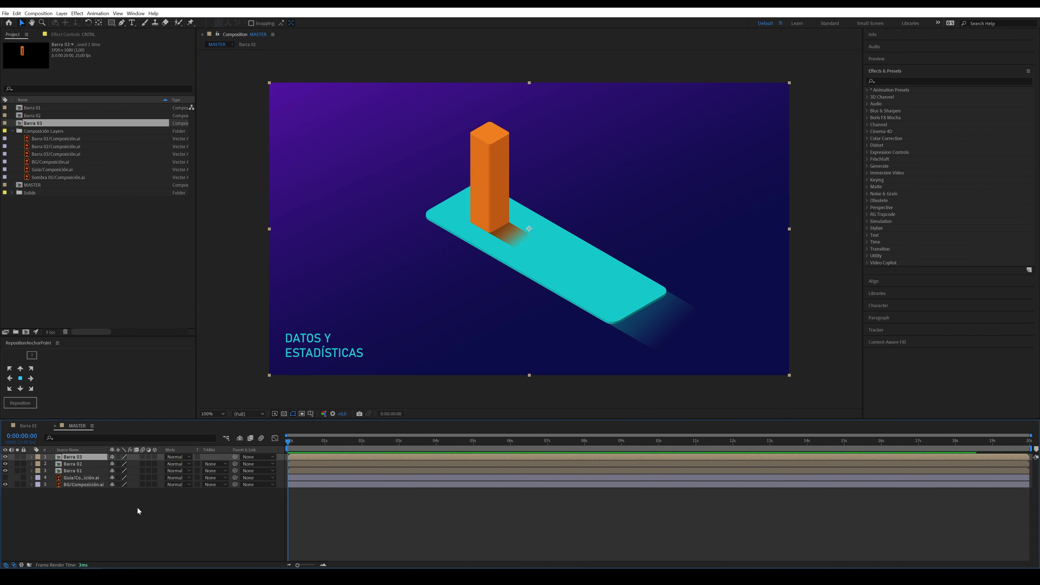
{"action": "left_click", "coordinate": [116, 515]}
Step: Space Barra 02 and Barra 03 diagonally along the turquoise platform using the isometric guide, and hide the guide again
{"action": "left_click", "coordinate": [5, 477]}
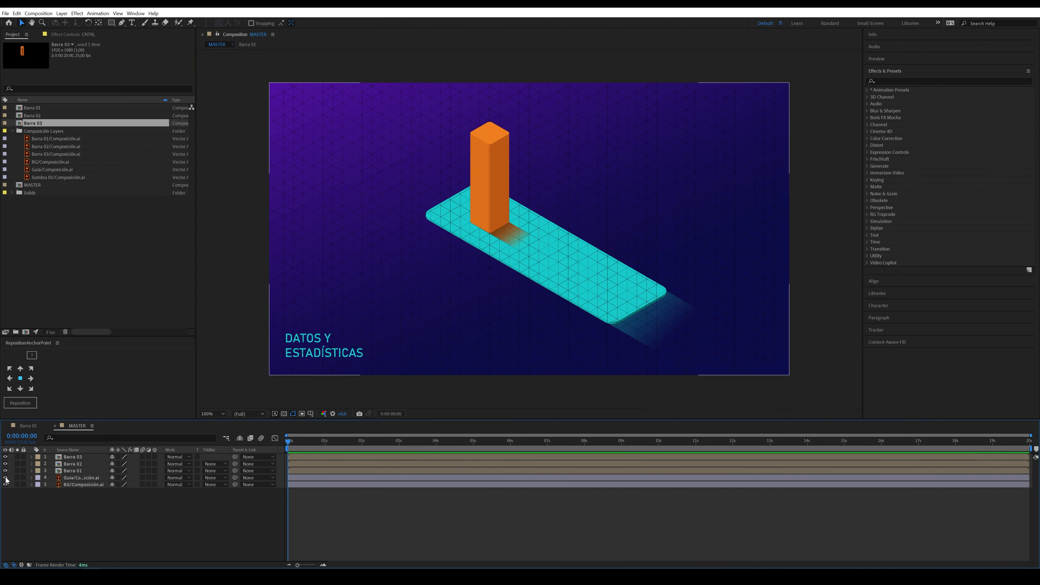
{"action": "left_click", "coordinate": [76, 464]}
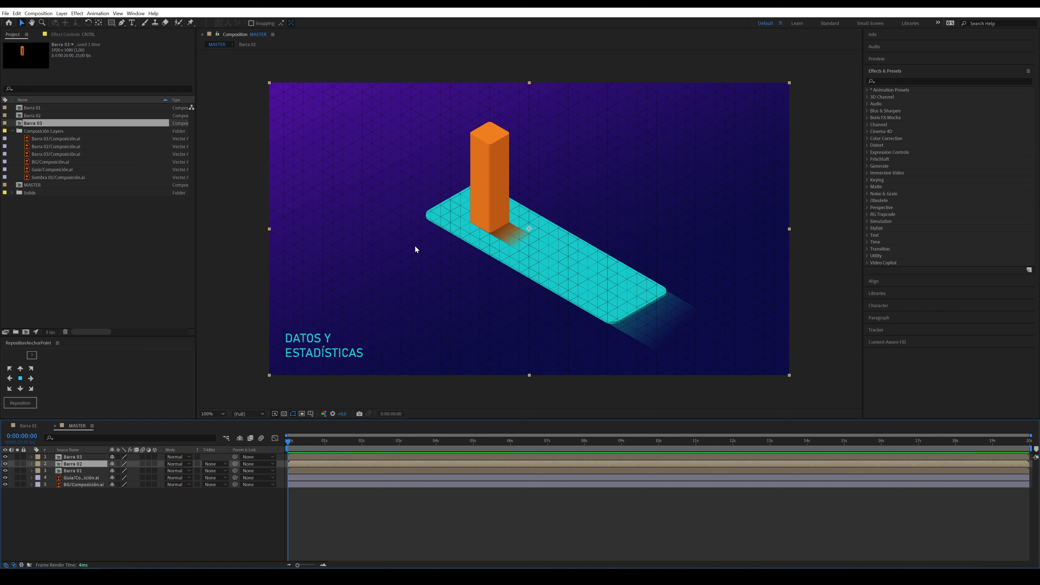
{"action": "left_click_drag", "start_coordinate": [496, 199], "coordinate": [545, 227]}
{"action": "left_click", "coordinate": [76, 457]}
{"action": "left_click_drag", "start_coordinate": [500, 189], "coordinate": [597, 245]}
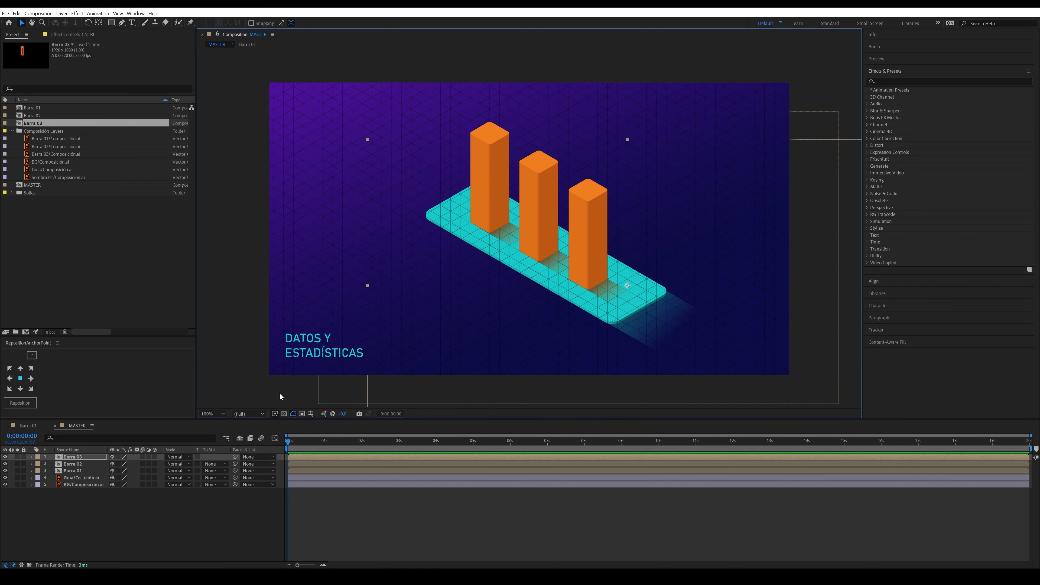
{"action": "left_click", "coordinate": [5, 478]}
{"action": "left_click", "coordinate": [120, 538]}
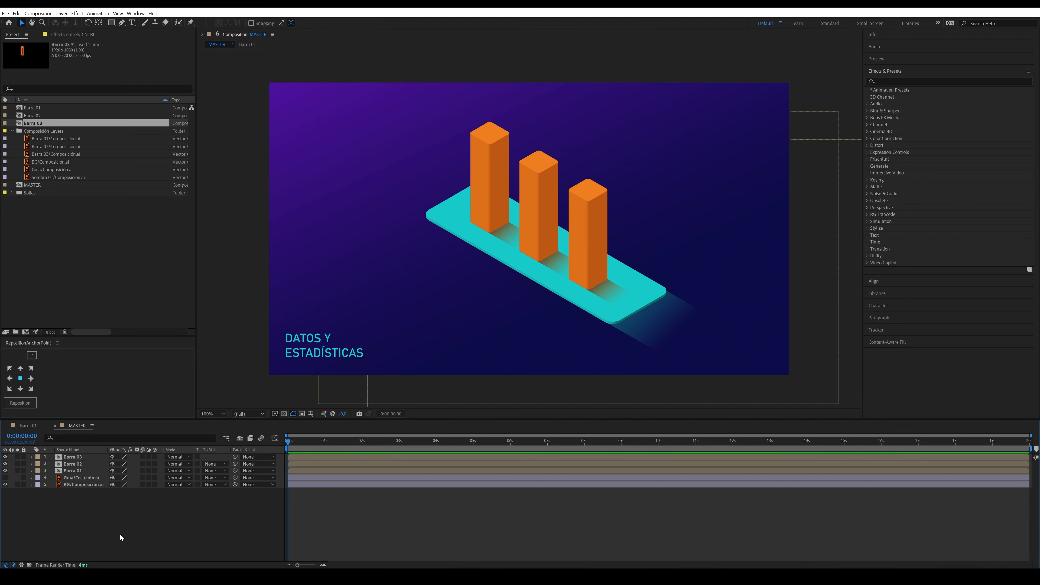
Step: Create a null object in MASTER, give it a yellow label and rename it CNTRL MASTER
{"action": "right_click", "coordinate": [71, 514]}
{"action": "mouse_move", "coordinate": [94, 423]}
{"action": "left_click", "coordinate": [197, 469]}
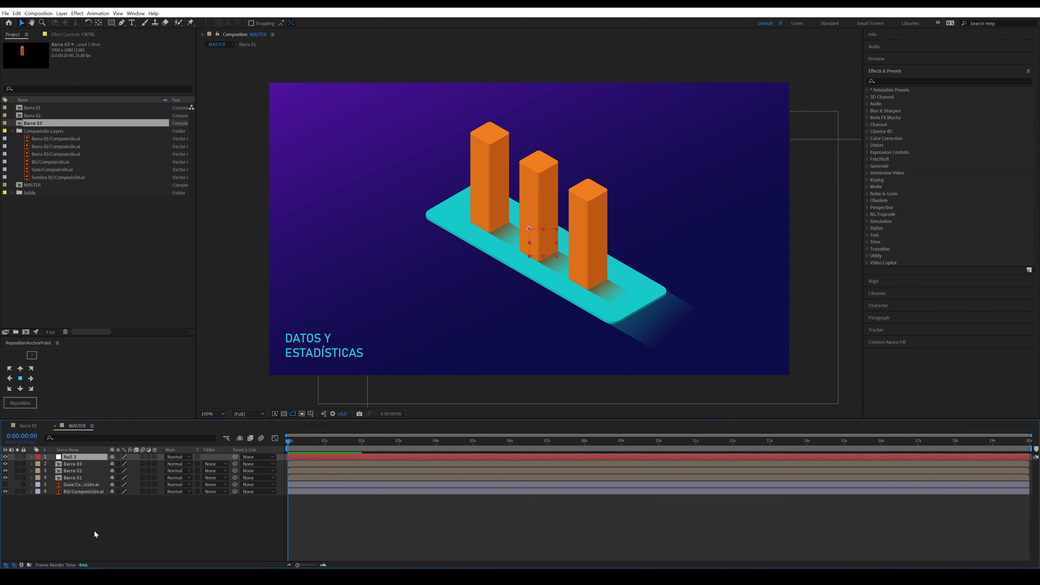
{"action": "left_click", "coordinate": [38, 456]}
{"action": "left_click", "coordinate": [58, 339]}
{"action": "key", "text": "Return"}
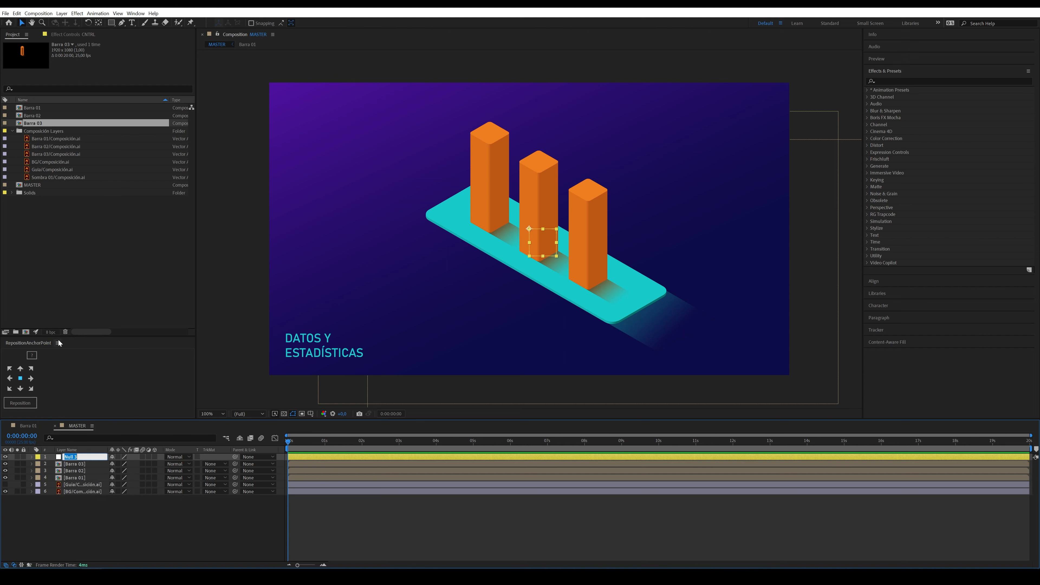
{"action": "type", "text": "CNTRL MASTER"}
{"action": "key", "text": "Return"}
Step: Add a Slider Control named Barra 01 to CNTRL MASTER and duplicate it twice for Barra 02 and Barra 03
{"action": "left_click", "coordinate": [75, 34]}
{"action": "left_click", "coordinate": [55, 34]}
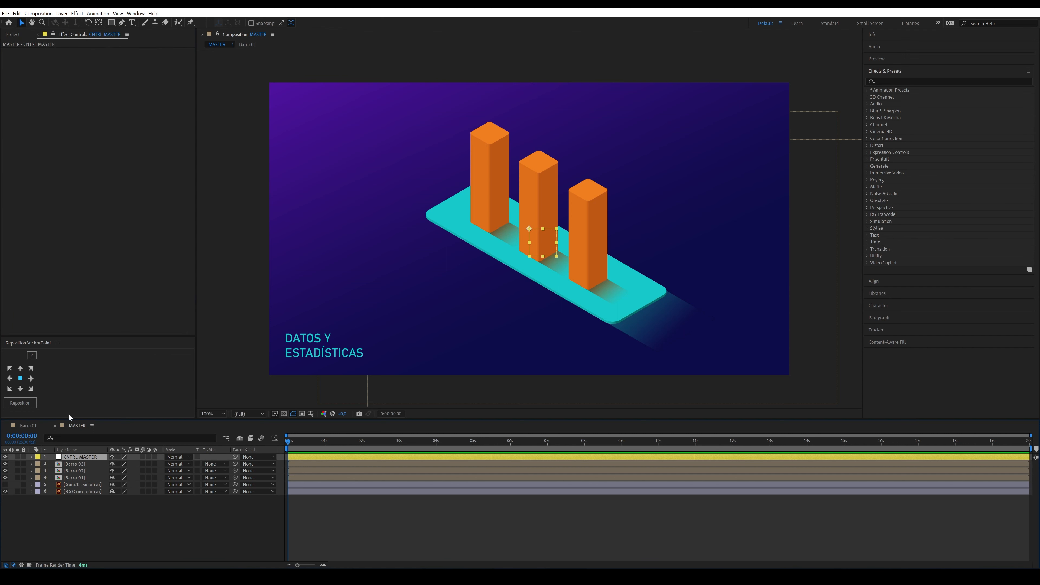
{"action": "right_click", "coordinate": [89, 73]}
{"action": "mouse_move", "coordinate": [123, 113]}
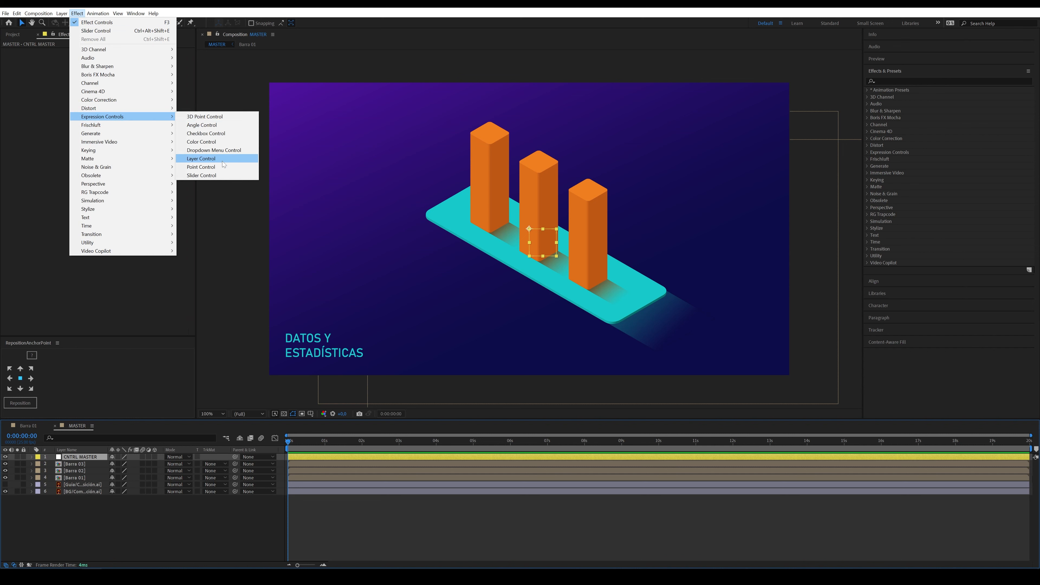
{"action": "left_click", "coordinate": [205, 175]}
{"action": "left_click", "coordinate": [31, 51]}
{"action": "key", "text": "Return"}
{"action": "type", "text": "B"}
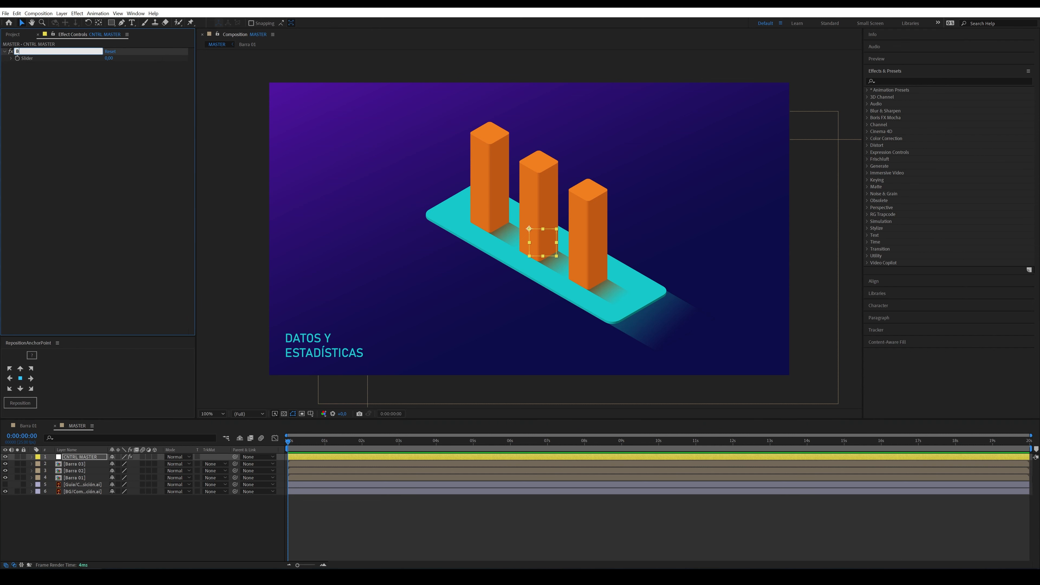
{"action": "type", "text": "arra 01"}
{"action": "key", "text": "Return"}
{"action": "key", "text": "ctrl+d"}
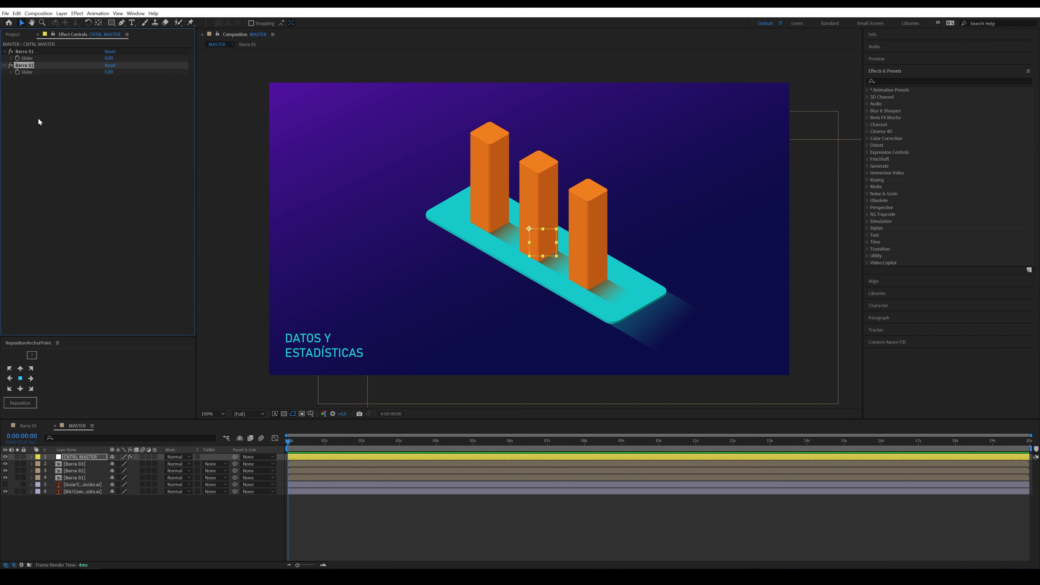
{"action": "key", "text": "ctrl+d"}
{"action": "left_click", "coordinate": [82, 224]}
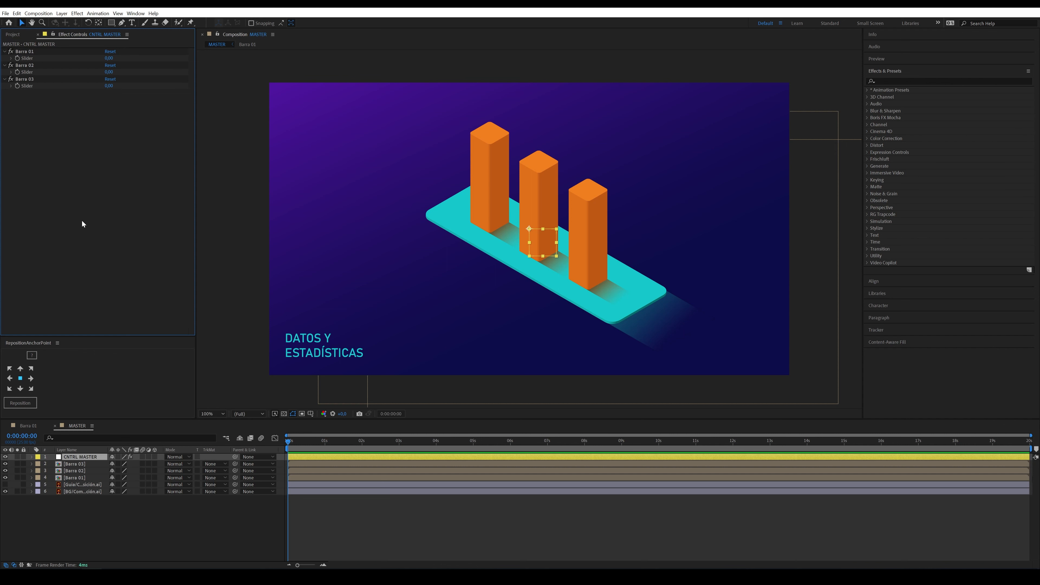
Step: Lock the Effect Controls on CNTRL MASTER and link the Porcentaje_Barra slider in the Barra 01 composition to its Barra 01 slider by expression
{"action": "left_click", "coordinate": [31, 425]}
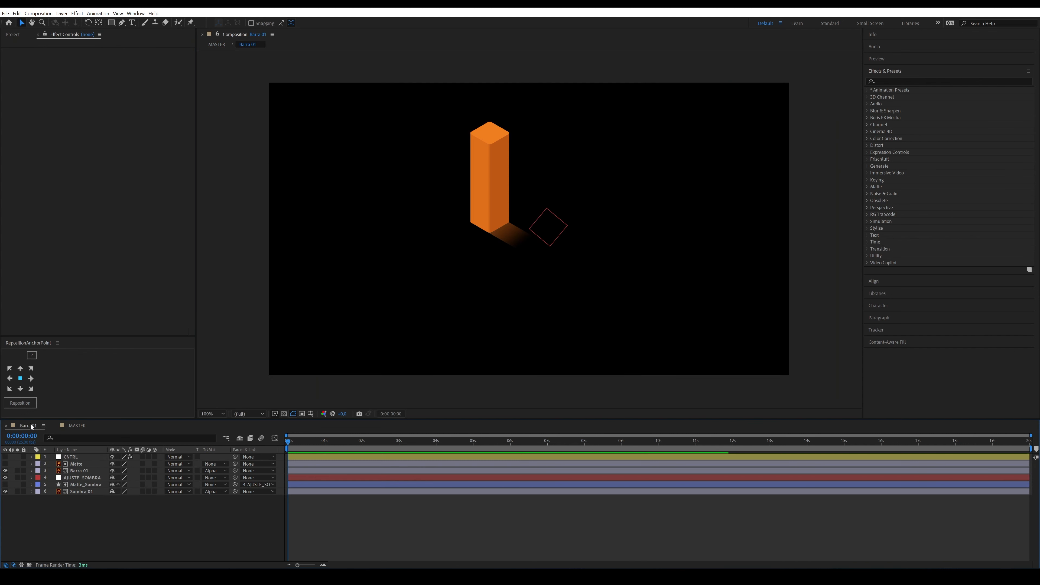
{"action": "left_click", "coordinate": [71, 459]}
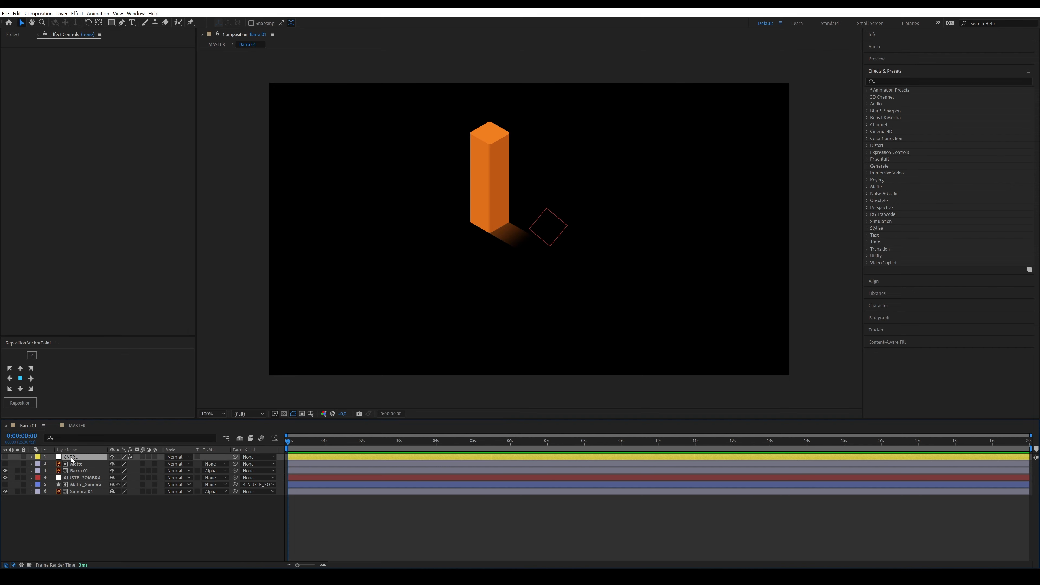
{"action": "left_click", "coordinate": [30, 457]}
{"action": "left_click", "coordinate": [40, 464]}
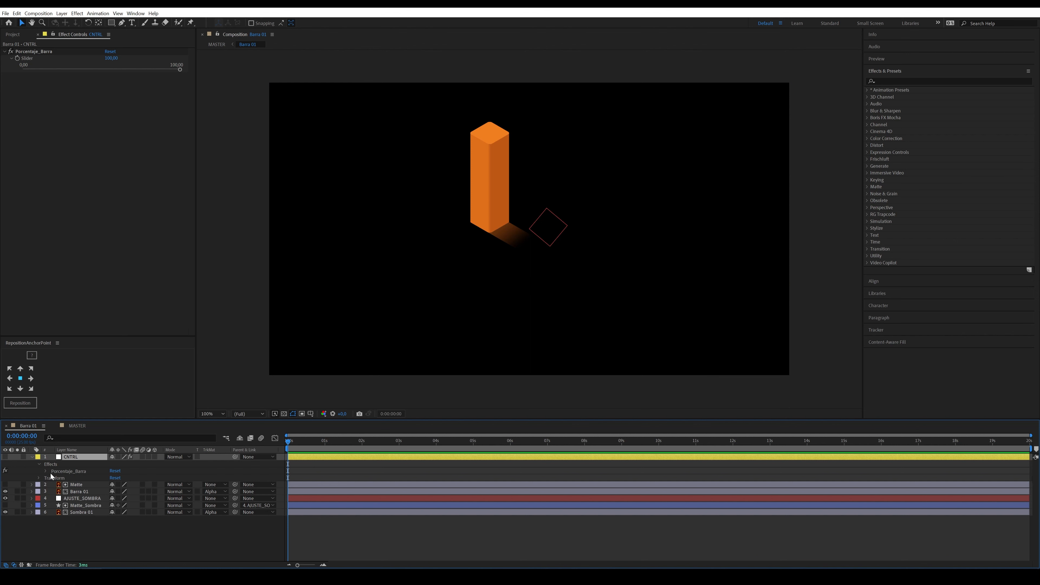
{"action": "left_click", "coordinate": [43, 470]}
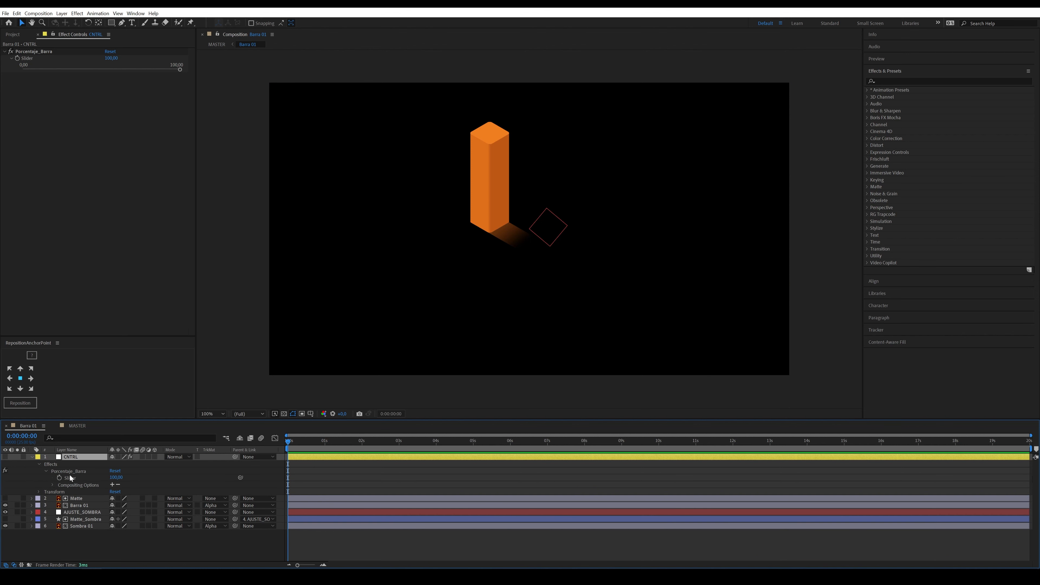
{"action": "left_click", "coordinate": [75, 426]}
{"action": "left_click", "coordinate": [54, 37]}
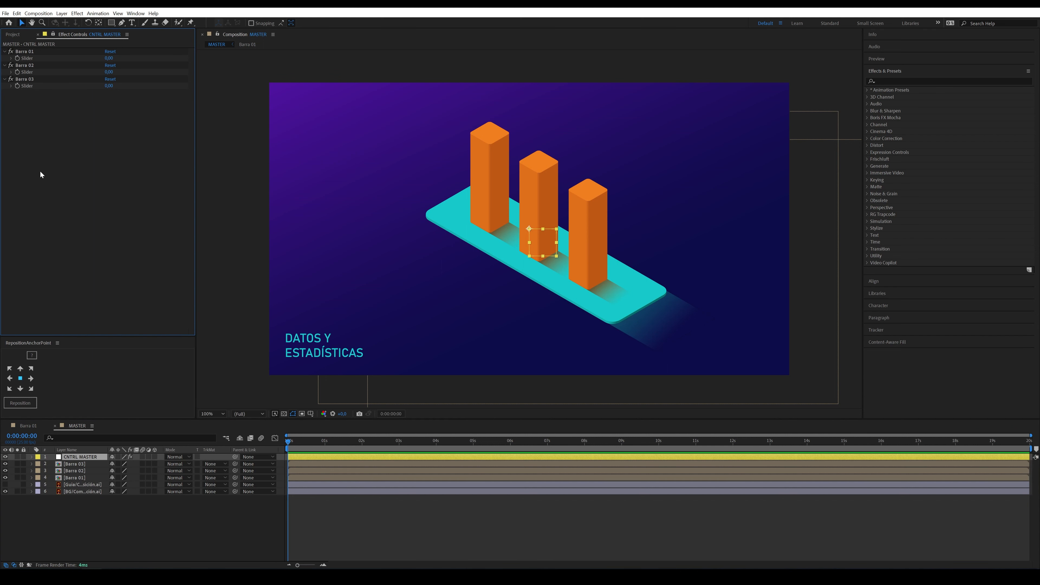
{"action": "left_click", "coordinate": [28, 425]}
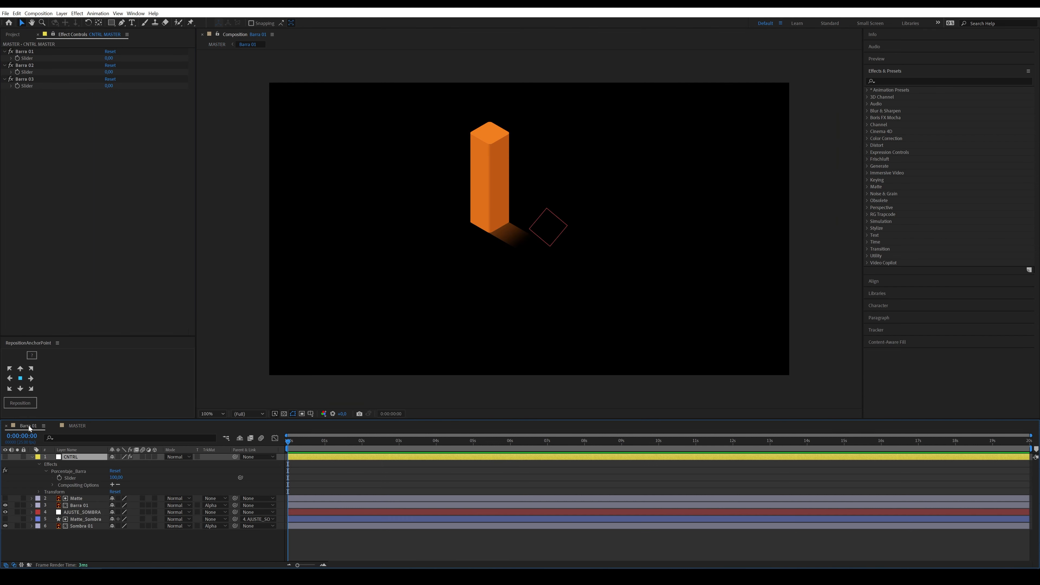
{"action": "left_click", "coordinate": [58, 477], "text": "alt"}
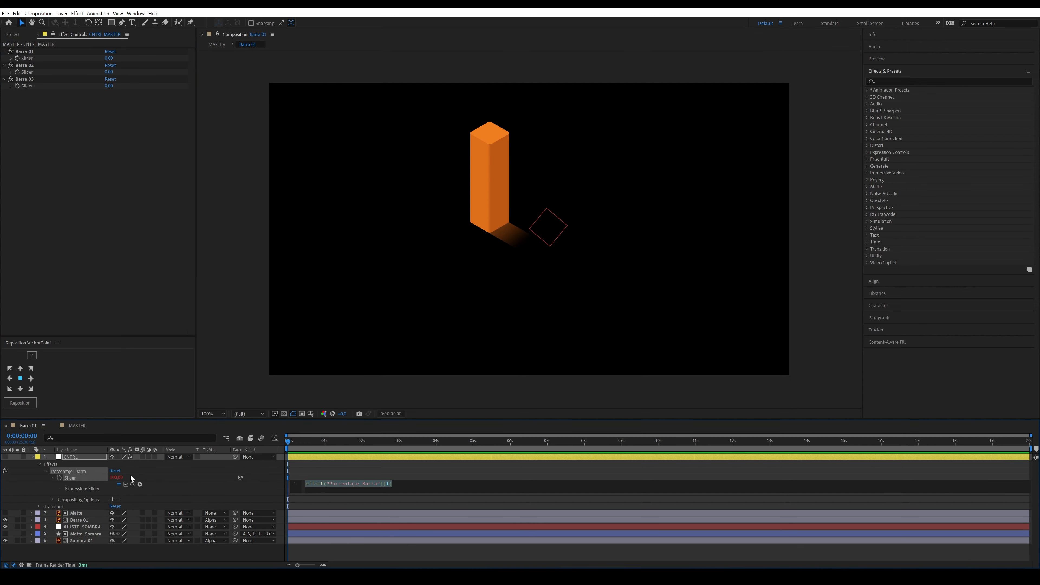
{"action": "left_click_drag", "start_coordinate": [132, 484], "coordinate": [30, 58]}
Step: Link the Porcentaje_Barra slider in the Barra 02 composition to the Barra 02 slider of CNTRL MASTER by expression
{"action": "left_click", "coordinate": [77, 426]}
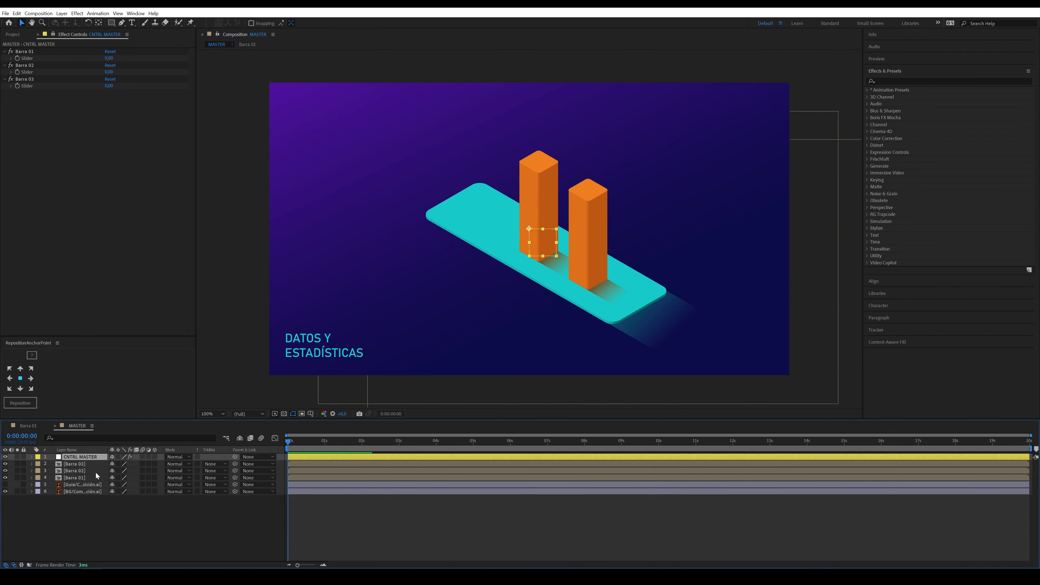
{"action": "double_click", "coordinate": [79, 471]}
{"action": "left_click", "coordinate": [31, 457]}
{"action": "left_click", "coordinate": [40, 464]}
{"action": "left_click", "coordinate": [46, 470]}
{"action": "left_click", "coordinate": [59, 478], "text": "alt"}
{"action": "left_click_drag", "start_coordinate": [132, 484], "coordinate": [27, 72]}
Step: Link the Porcentaje_Barra slider in the Barra 03 composition to the Barra 03 slider of CNTRL MASTER by expression
{"action": "left_click", "coordinate": [77, 426]}
{"action": "double_click", "coordinate": [79, 463]}
{"action": "left_click", "coordinate": [32, 457]}
{"action": "left_click", "coordinate": [39, 465]}
{"action": "left_click", "coordinate": [46, 471]}
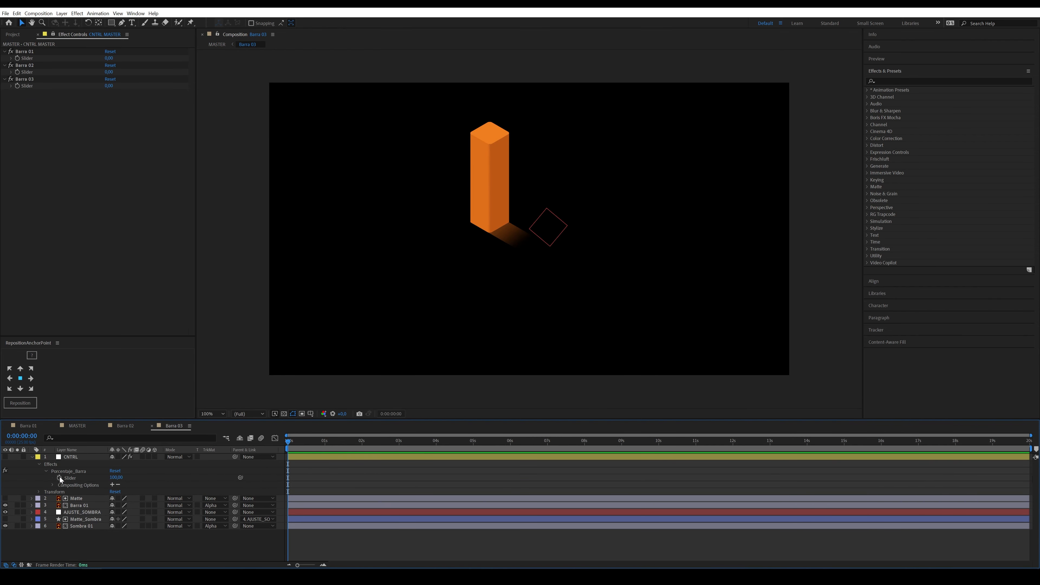
{"action": "left_click", "coordinate": [59, 478], "text": "alt"}
{"action": "left_click_drag", "start_coordinate": [132, 484], "coordinate": [27, 86]}
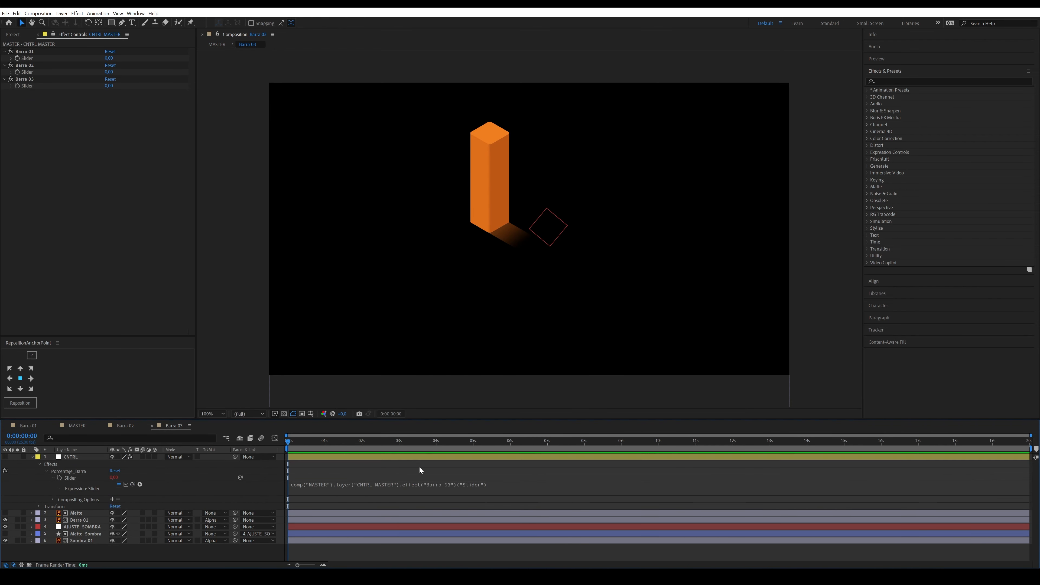
Step: Close the timelines of the three bar compositions, leaving only MASTER open
{"action": "left_click", "coordinate": [151, 426]}
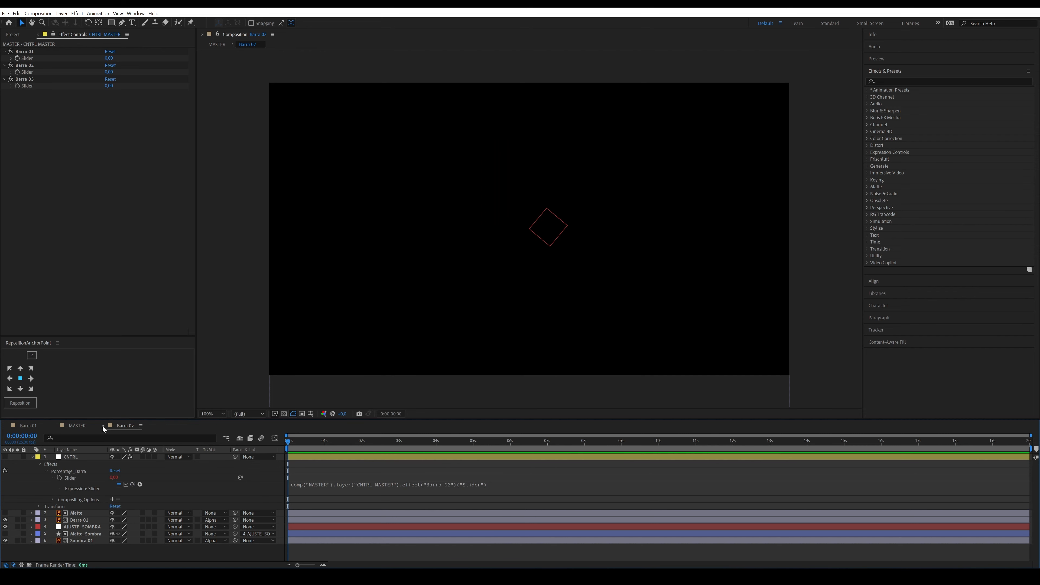
{"action": "left_click", "coordinate": [102, 426]}
{"action": "left_click", "coordinate": [6, 426]}
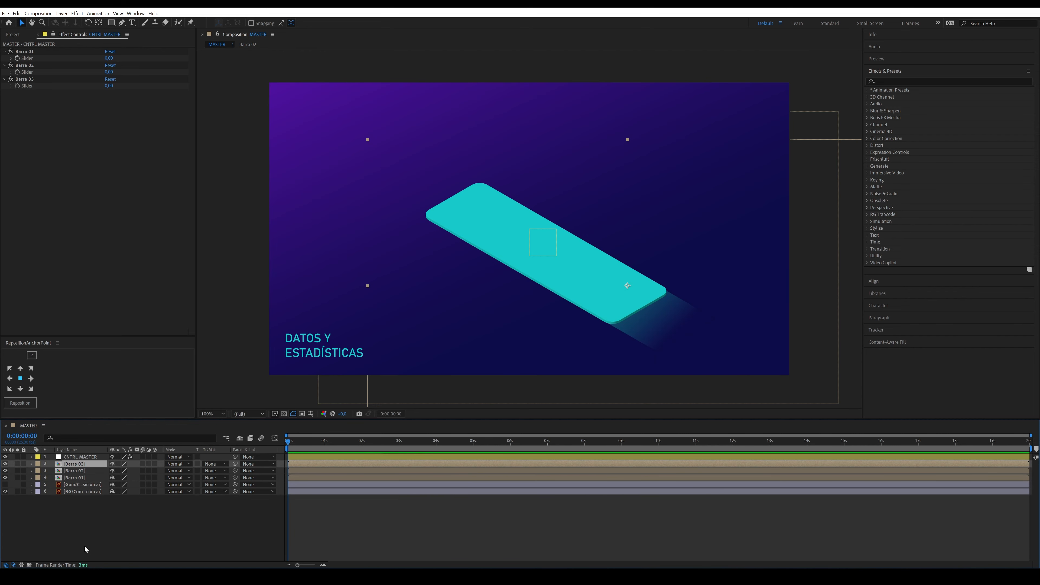
Step: Set the CNTRL MASTER sliders to 60 for Barra 01, 40 for Barra 02 and 100 for Barra 03
{"action": "left_click", "coordinate": [86, 456]}
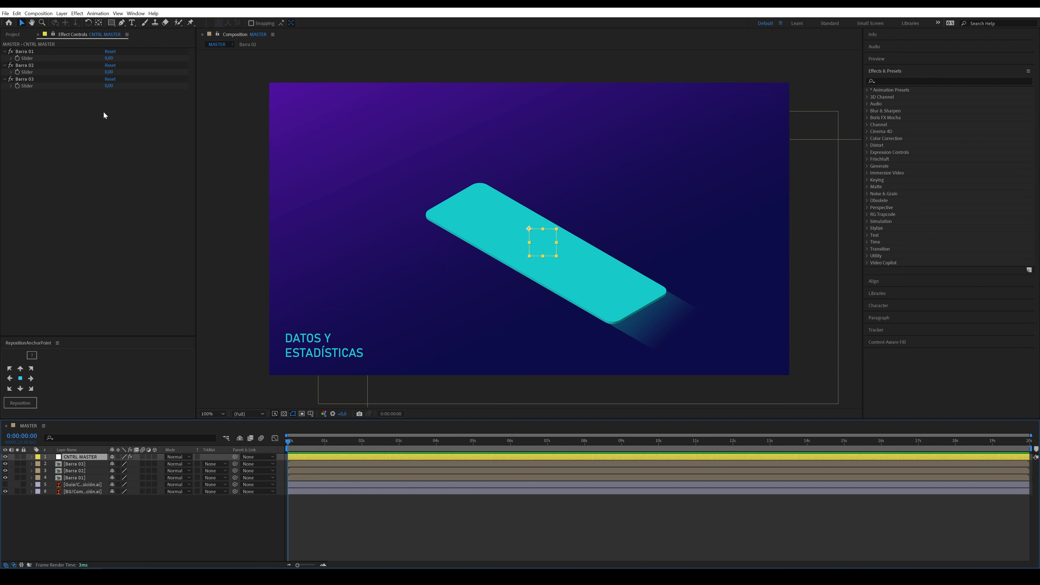
{"action": "left_click", "coordinate": [110, 58]}
{"action": "type", "text": "60"}
{"action": "key", "text": "Return"}
{"action": "left_click", "coordinate": [109, 72]}
{"action": "type", "text": "40"}
{"action": "key", "text": "Return"}
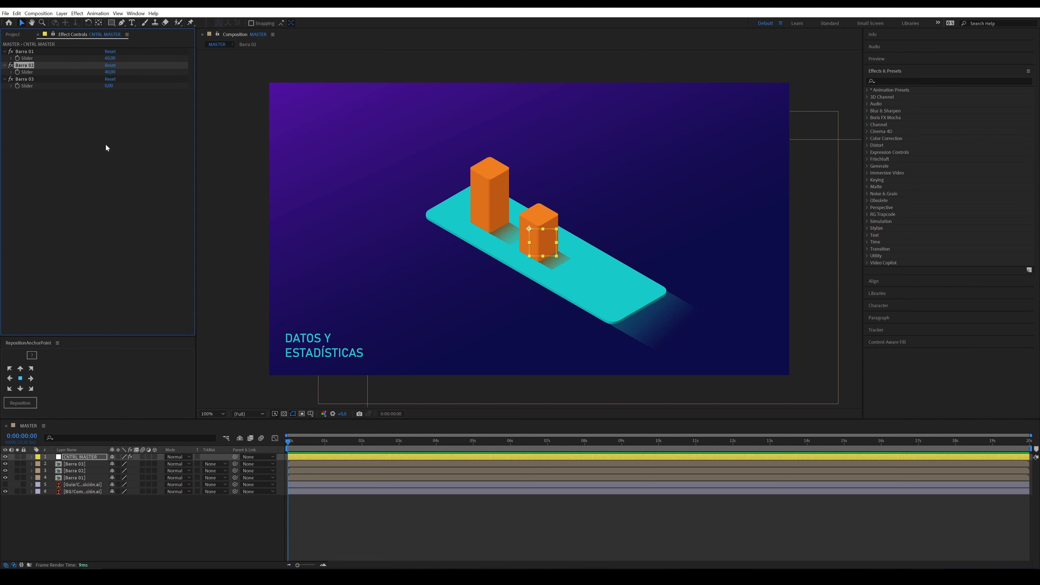
{"action": "left_click", "coordinate": [109, 86]}
{"action": "type", "text": "100"}
{"action": "key", "text": "Return"}
{"action": "left_click", "coordinate": [180, 544]}
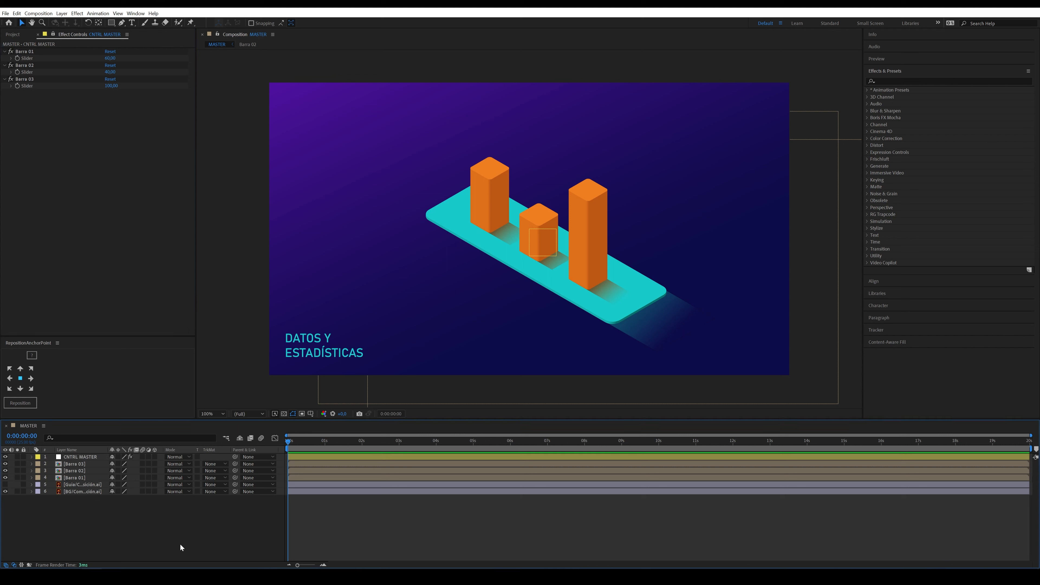
Step: Hide the CNTRL MASTER layer and raise the Barra 01 slider to about 86 and Barra 02 to about 65
{"action": "left_click", "coordinate": [4, 458]}
{"action": "mouse_move", "coordinate": [110, 57]}
{"action": "left_mouse_down"}
{"action": "mouse_move", "coordinate": [92, 63]}
{"action": "mouse_move", "coordinate": [121, 59]}
{"action": "mouse_move", "coordinate": [98, 72]}
{"action": "mouse_move", "coordinate": [125, 71]}
{"action": "mouse_move", "coordinate": [95, 86]}
{"action": "mouse_move", "coordinate": [130, 86]}
{"action": "mouse_move", "coordinate": [80, 87]}
{"action": "mouse_move", "coordinate": [118, 87]}
{"action": "mouse_move", "coordinate": [76, 72]}
{"action": "mouse_move", "coordinate": [98, 72]}
{"action": "mouse_move", "coordinate": [100, 59]}
{"action": "mouse_move", "coordinate": [87, 62]}
{"action": "mouse_move", "coordinate": [124, 64]}
{"action": "left_mouse_up"}
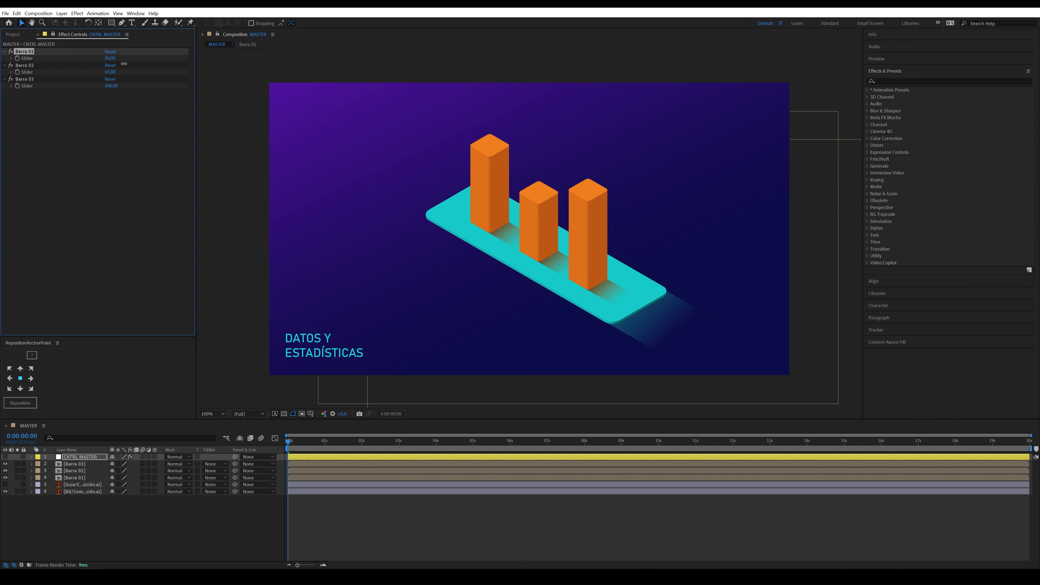
{"action": "left_click", "coordinate": [179, 512]}
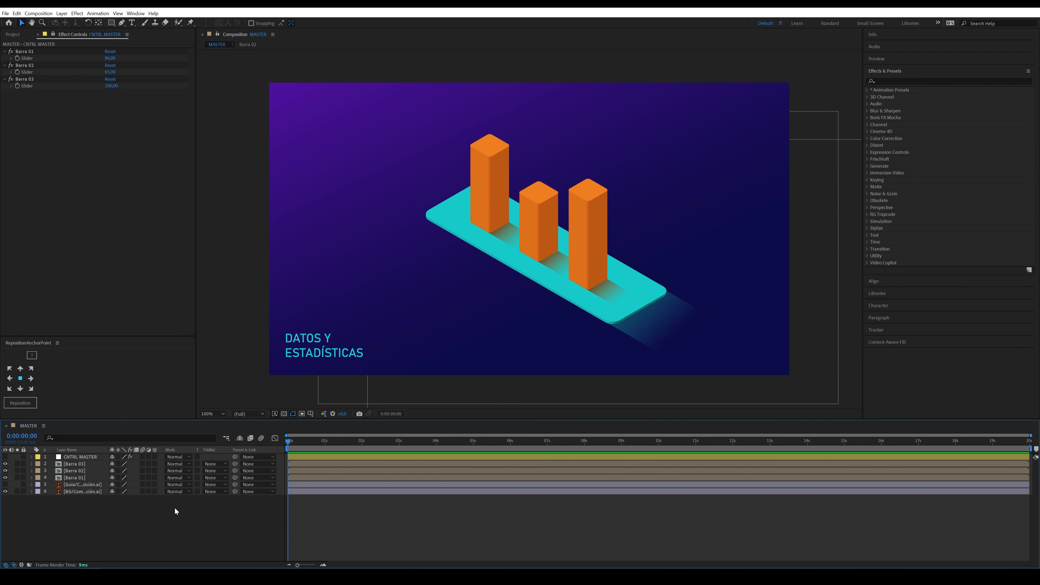